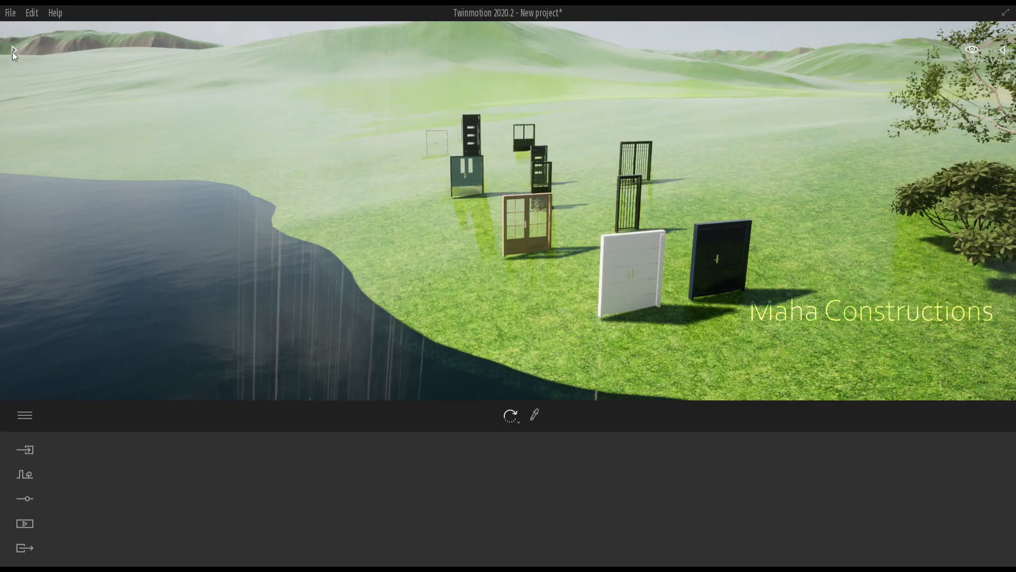
# Place the Double Rotating 02 door from the rotating doors library on the grass near the lake and switch to the Move tool.
pyautogui.click(11, 52)
pyautogui.click(24, 61)
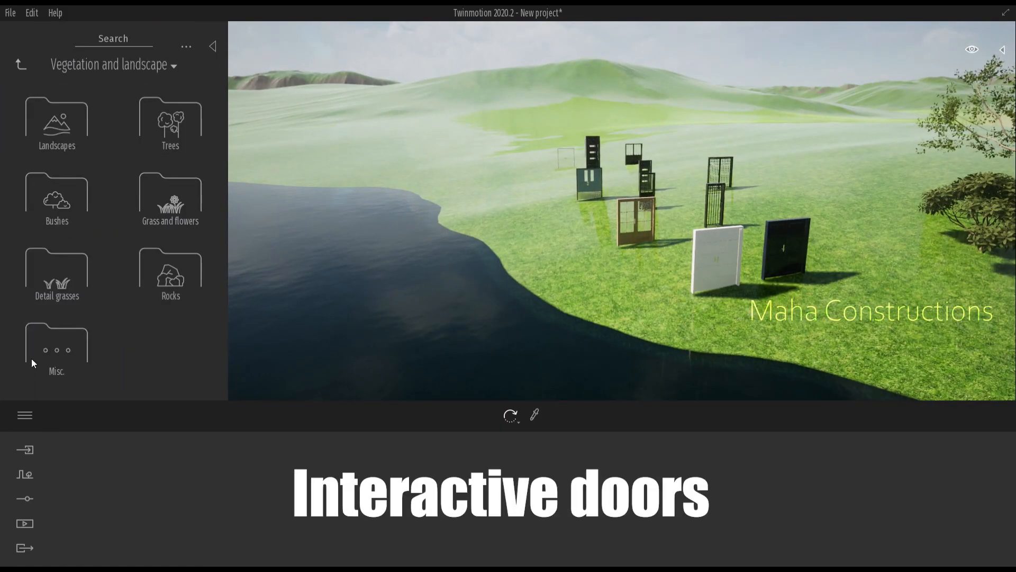
pyautogui.click(18, 64)
pyautogui.click(56, 196)
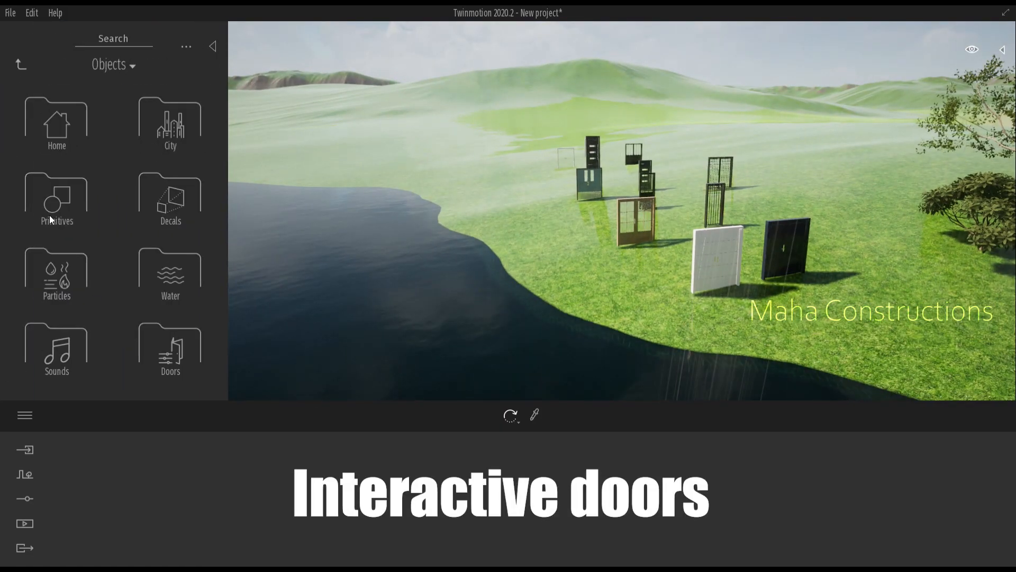
pyautogui.click(169, 349)
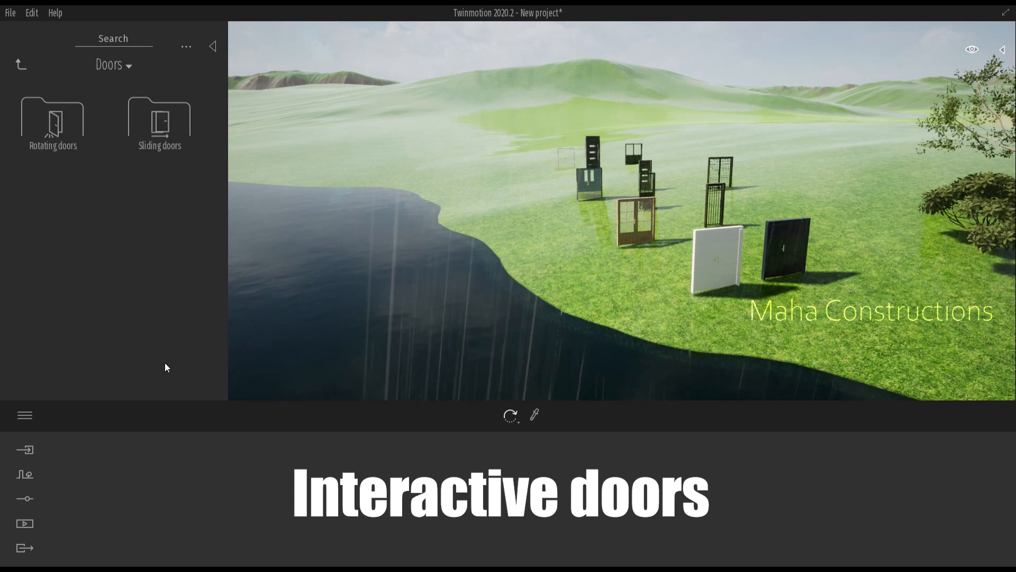
pyautogui.click(56, 122)
pyautogui.moveTo(165, 198)
pyautogui.mouseDown()
pyautogui.moveTo(476, 291)
pyautogui.moveTo(637, 300)
pyautogui.moveTo(630, 368)
pyautogui.mouseUp()
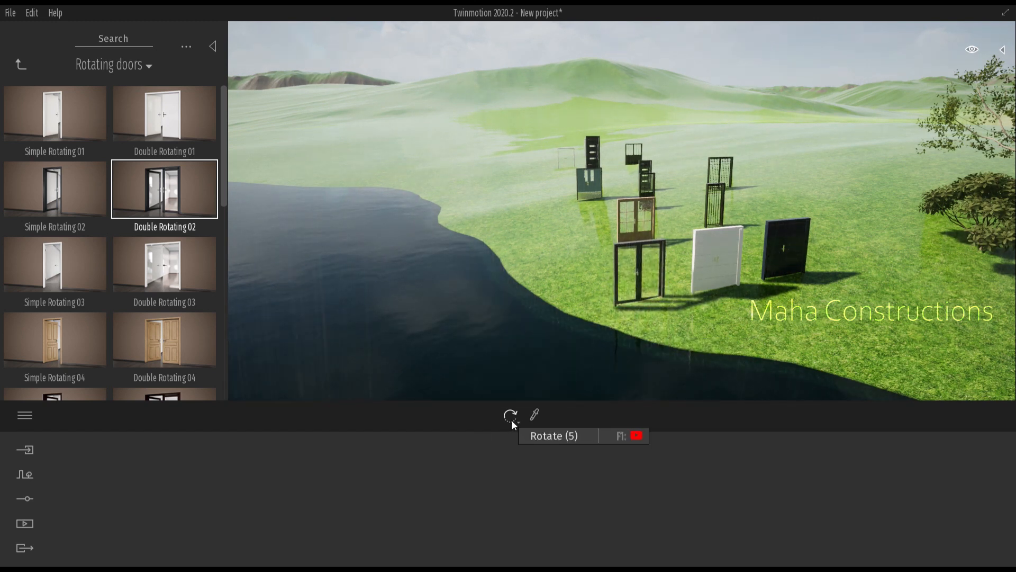
pyautogui.moveTo(513, 421)
pyautogui.click(515, 396)
# Walk up to the newly placed black glass double door and examine how it opens when approached.
pyautogui.scroll(3, 729, 294)
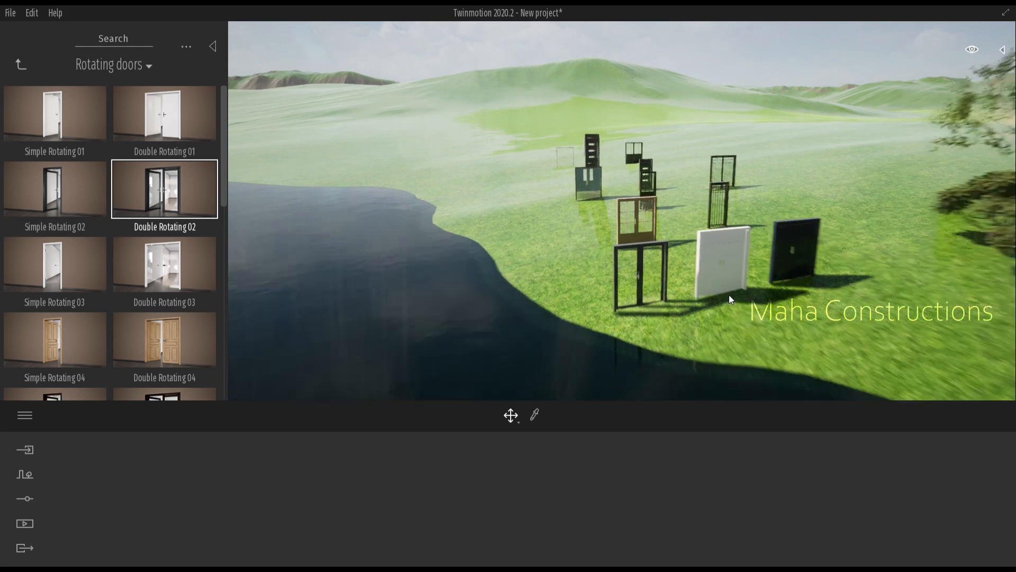
pyautogui.press('d')
pyautogui.press('q')
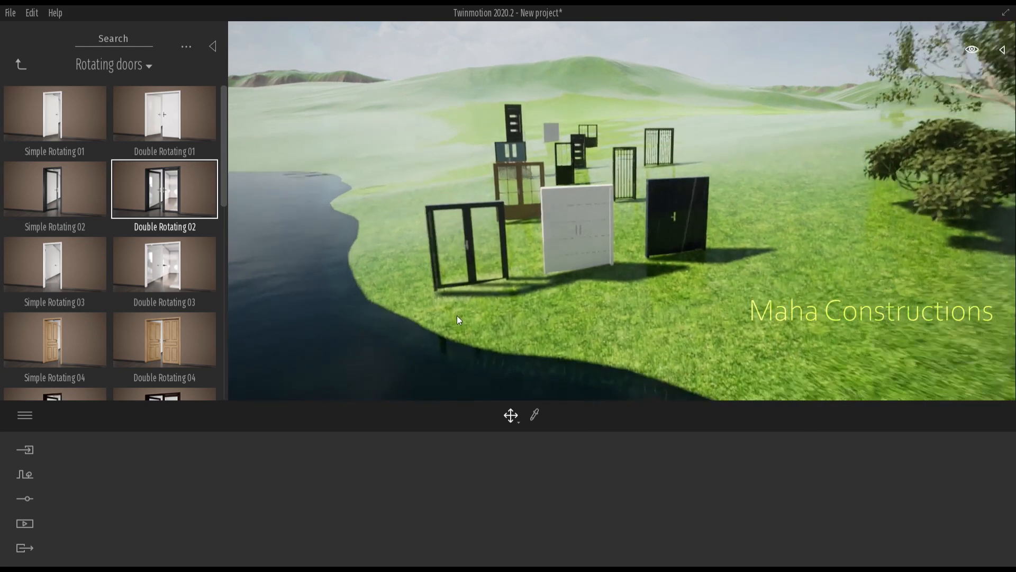
pyautogui.press('w')
pyautogui.press('a')
pyautogui.press('w')
pyautogui.press('a')
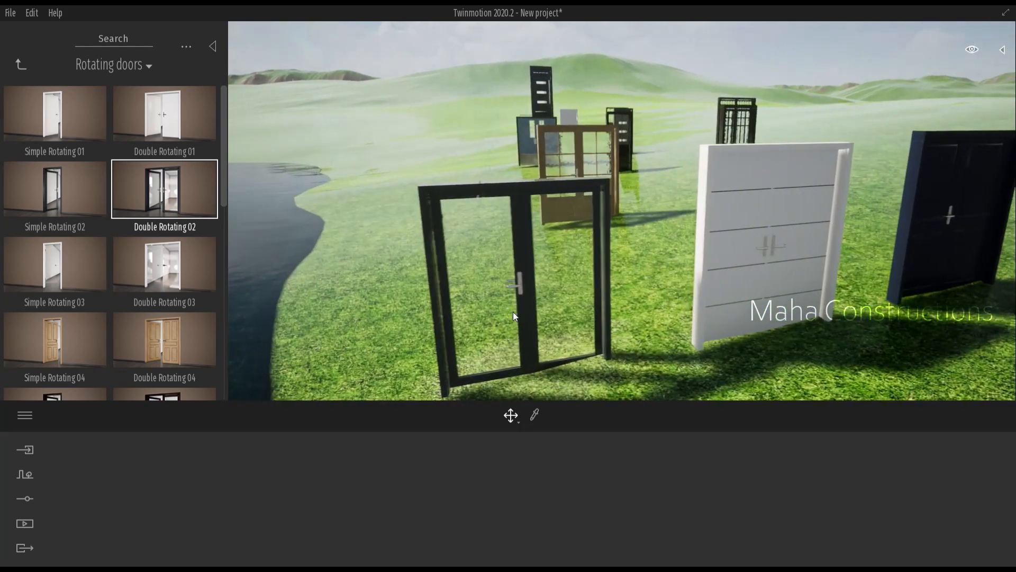
pyautogui.press('d')
pyautogui.moveTo(513, 312); pyautogui.dragTo(563, 297, button='right')
pyautogui.press('a')
pyautogui.press('q')
pyautogui.moveTo(476, 296); pyautogui.dragTo(469, 280, button='right')
pyautogui.press('a')
pyautogui.press('d')
pyautogui.press('w')
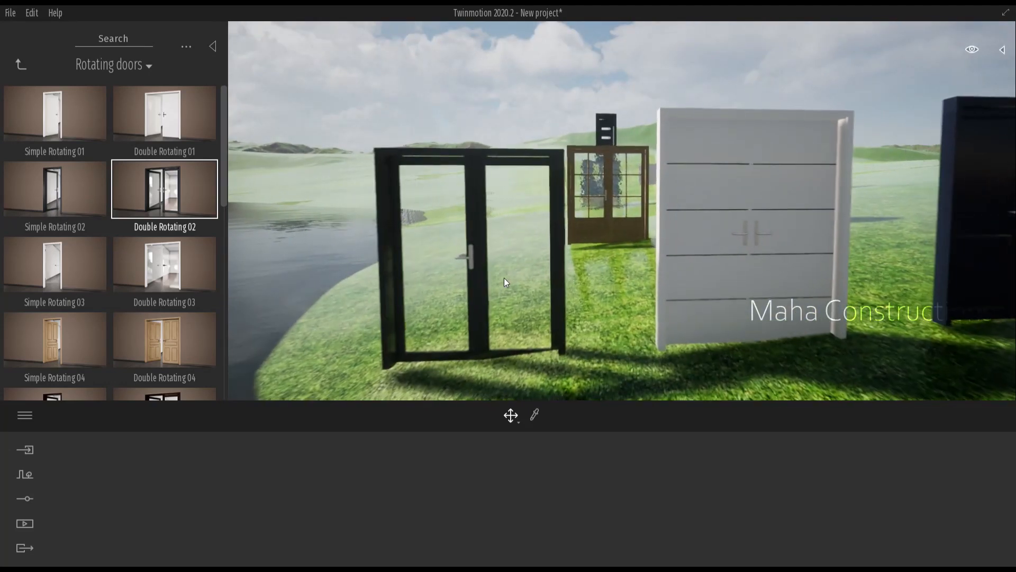
pyautogui.press('a')
pyautogui.press('w')
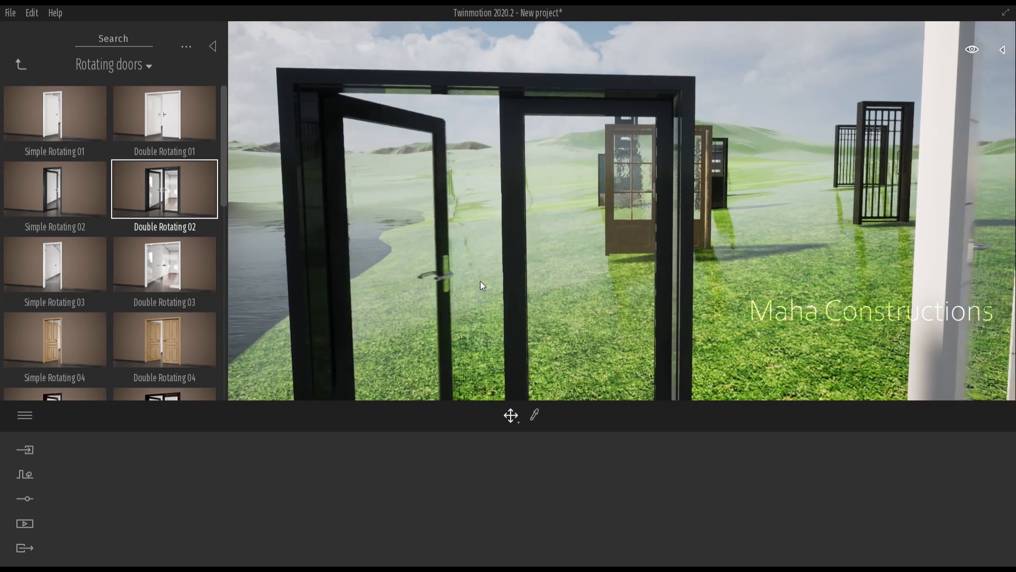
pyautogui.press('w')
pyautogui.press('s')
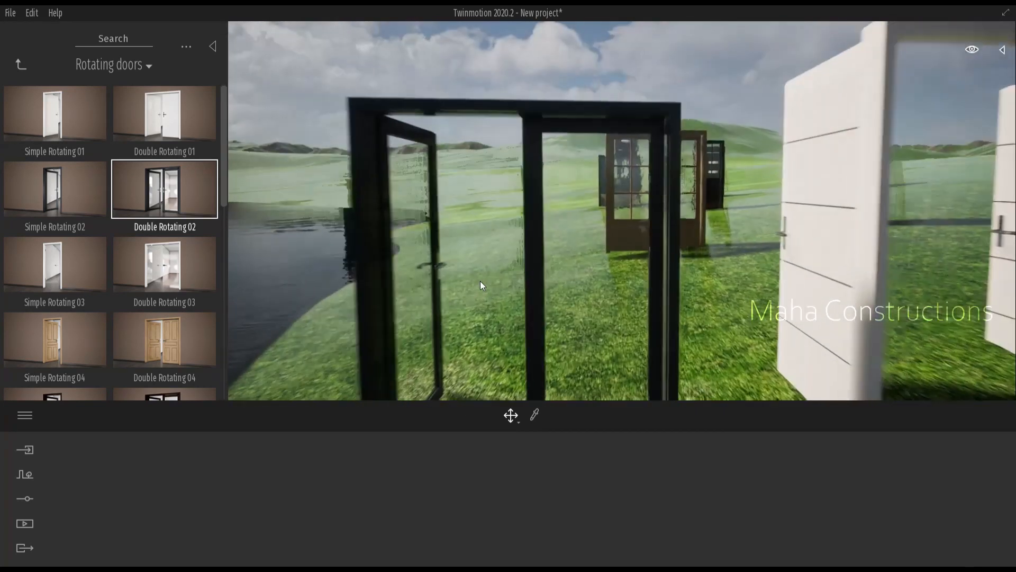
# Approach the white panelled and navy double doors and pass through them to check how they open.
pyautogui.press('d')
pyautogui.press('w')
pyautogui.press('s')
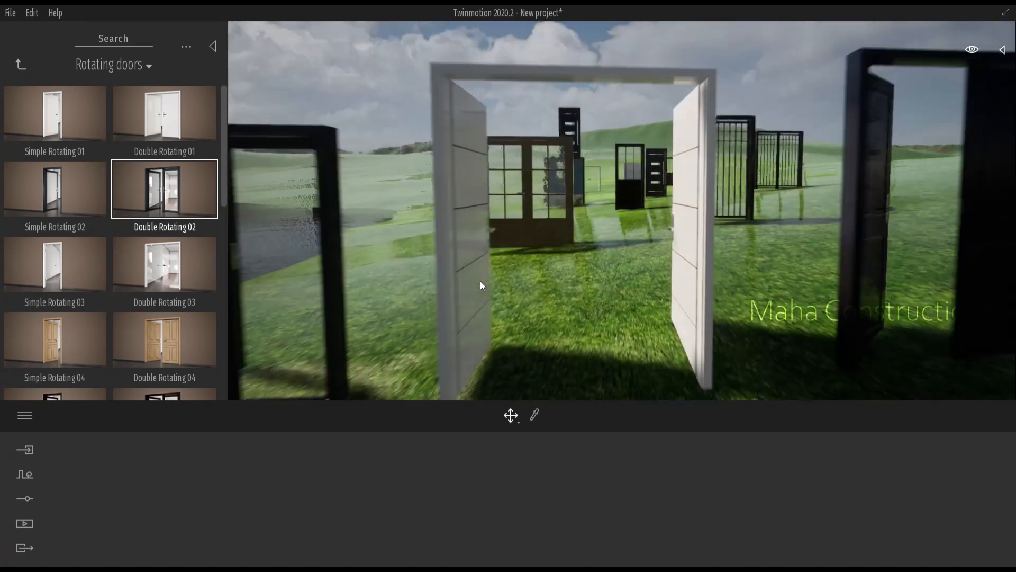
pyautogui.press('d')
pyautogui.press('w')
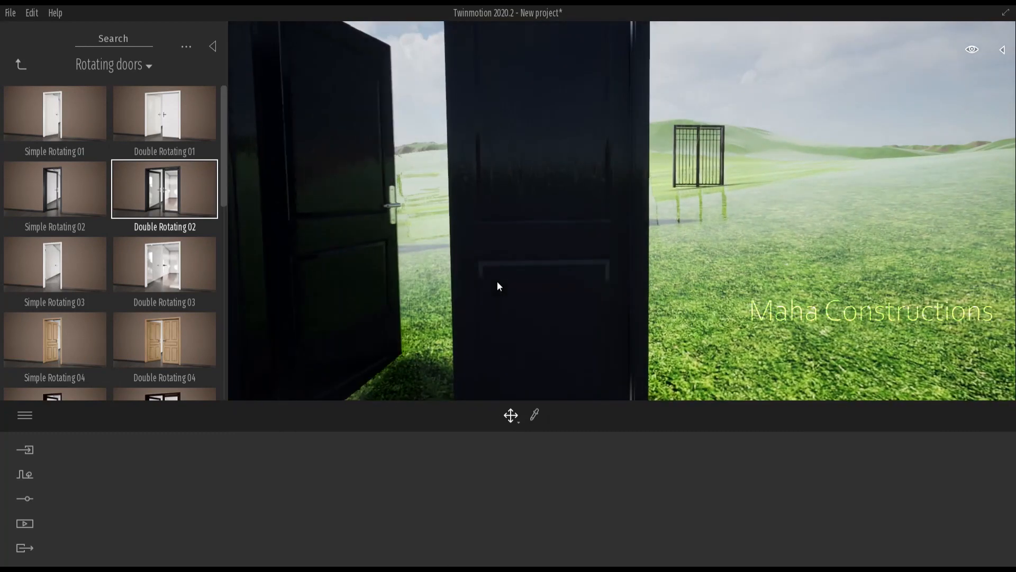
pyautogui.press('w')
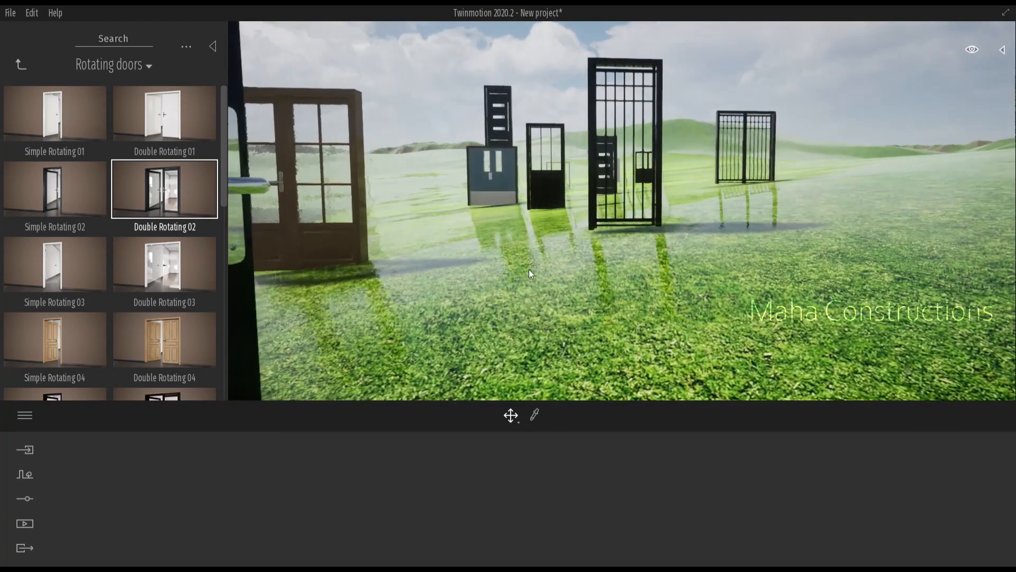
# Walk on past the barred gate, the half-glazed black door and the blue double door to examine their opening.
pyautogui.press('d')
pyautogui.press('w')
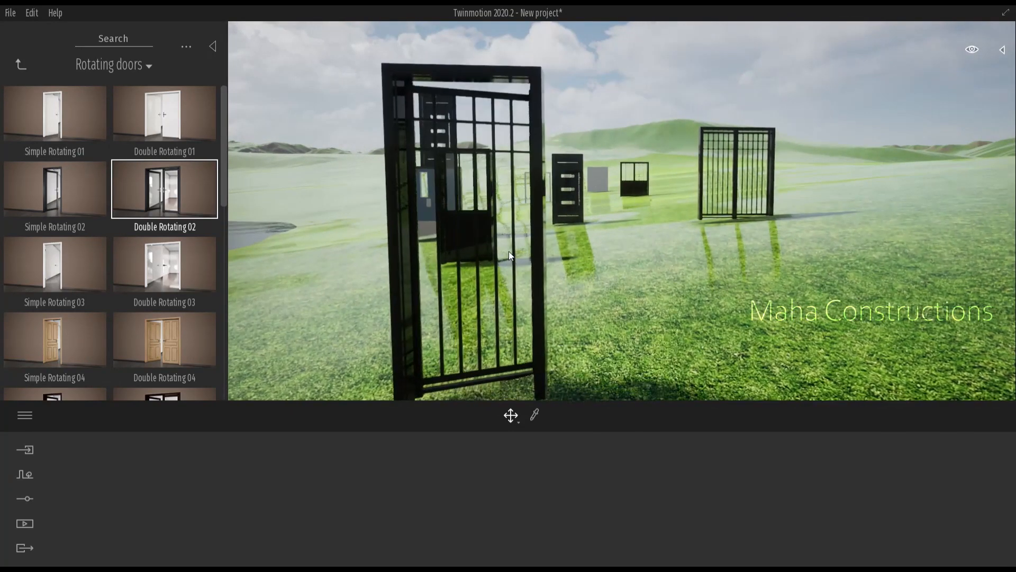
pyautogui.press('a')
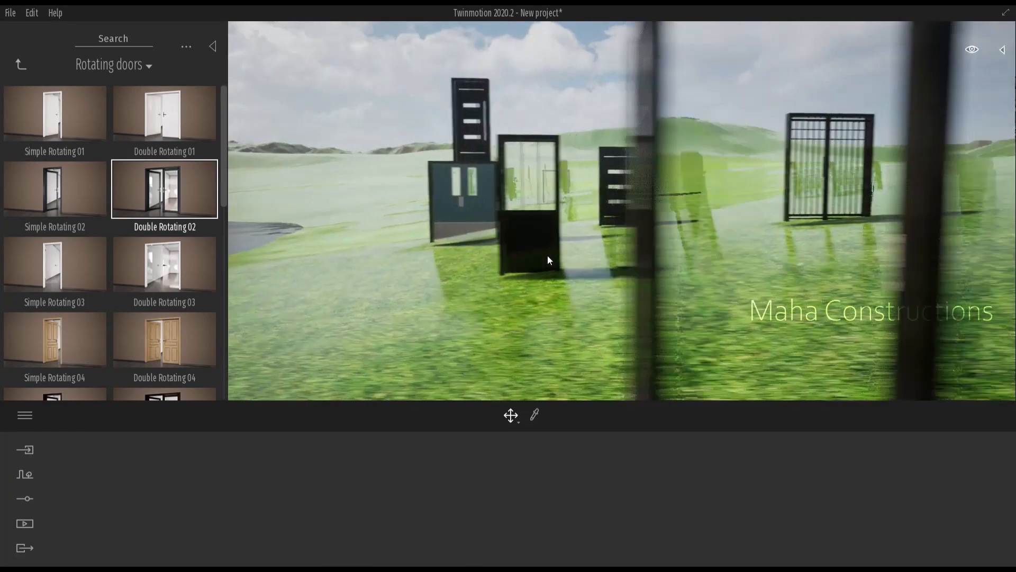
pyautogui.press('d')
pyautogui.press('w')
pyautogui.press('w')
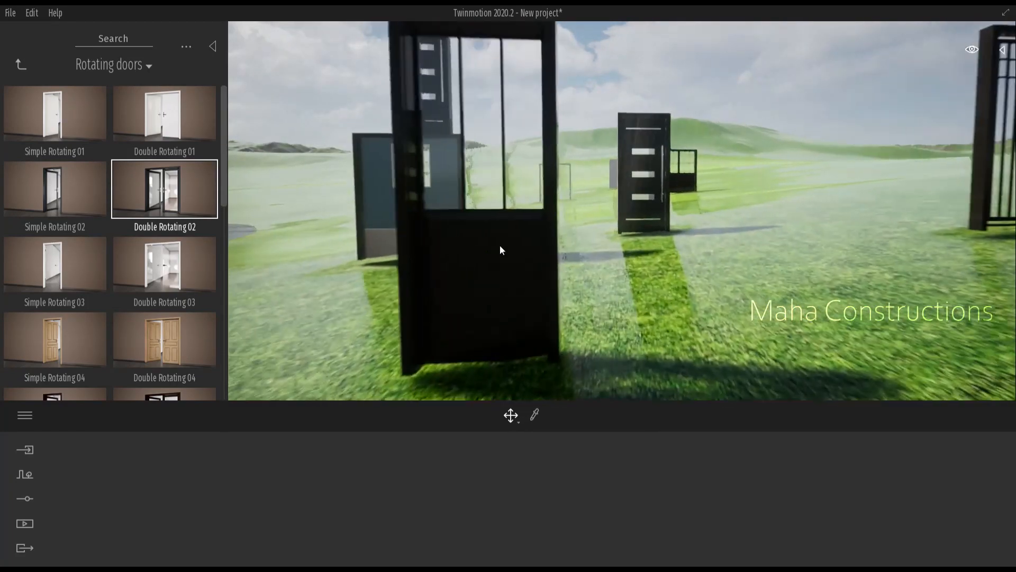
pyautogui.press('w')
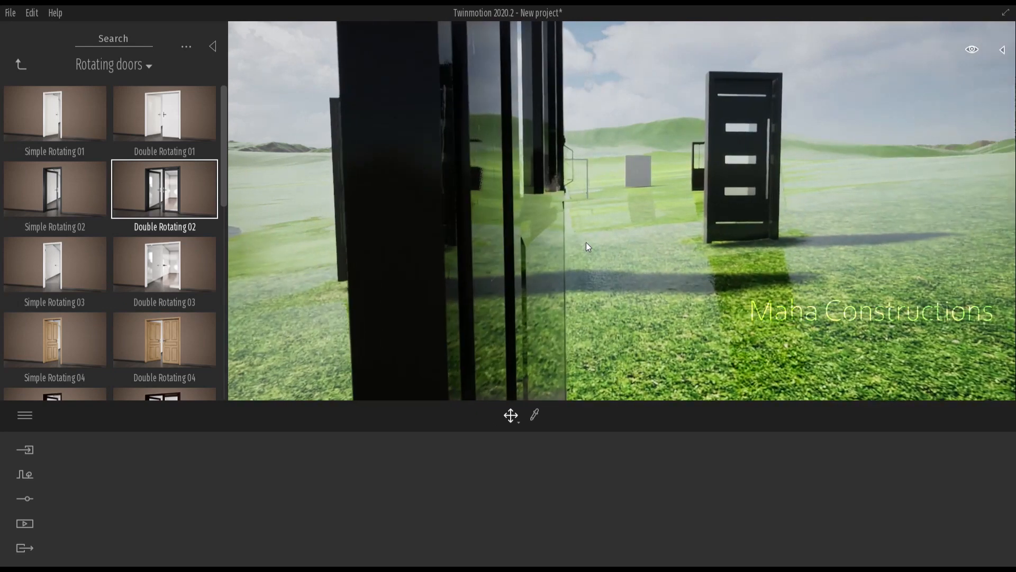
pyautogui.press('a')
pyautogui.press('w')
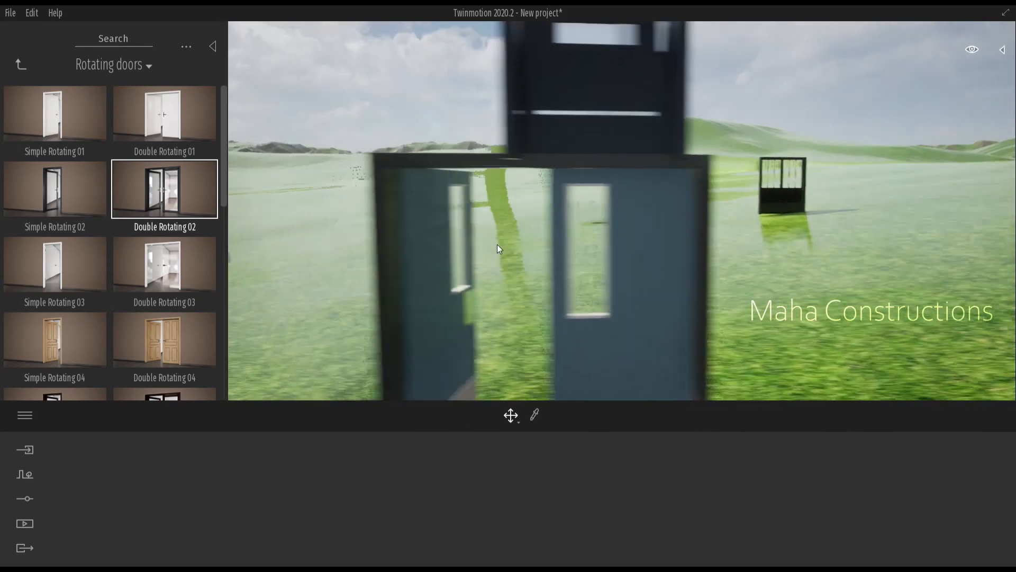
pyautogui.press('w')
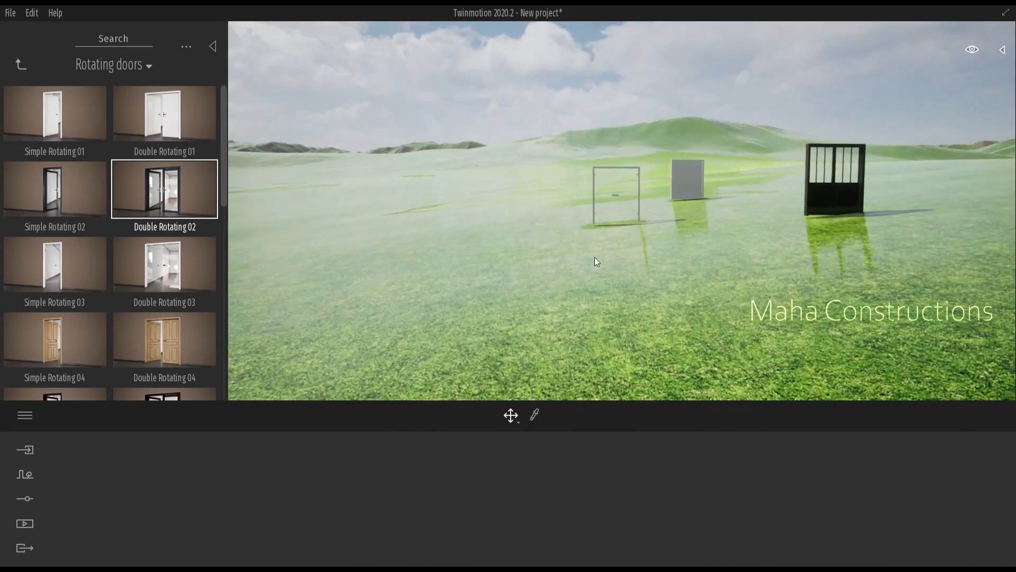
pyautogui.press('w')
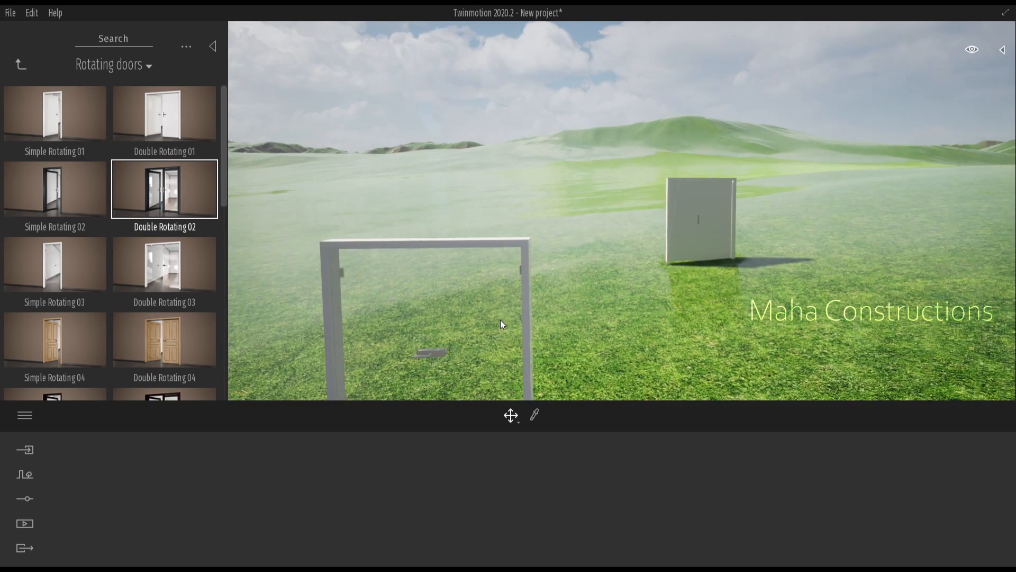
# Move around and through the frameless glass door to examine its opening motion.
pyautogui.press('a')
pyautogui.press('d')
pyautogui.press('q')
pyautogui.press('a')
pyautogui.press('w')
pyautogui.press('d')
pyautogui.press('a')
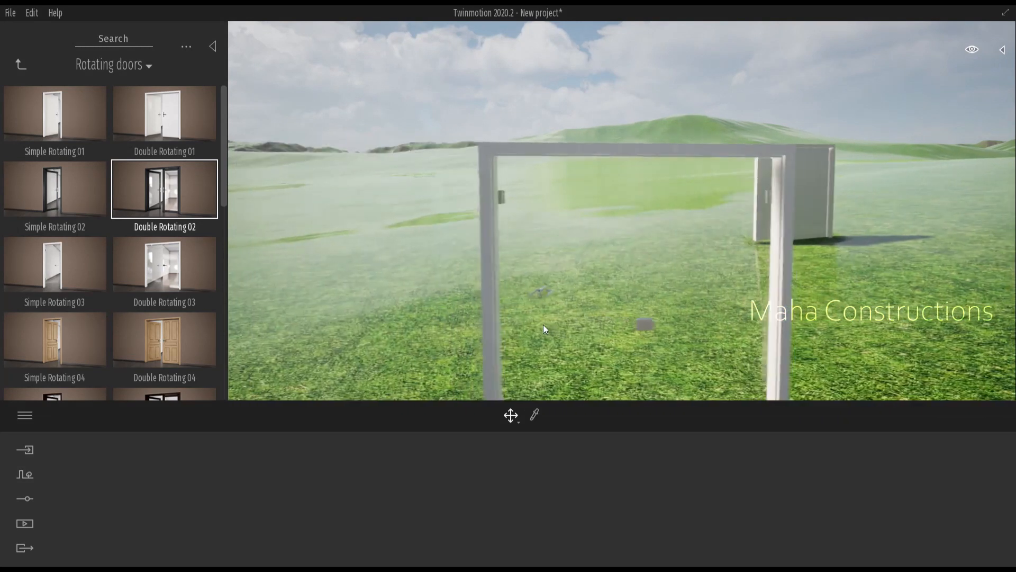
pyautogui.press('w')
pyautogui.press('q')
pyautogui.press('q')
pyautogui.press('w')
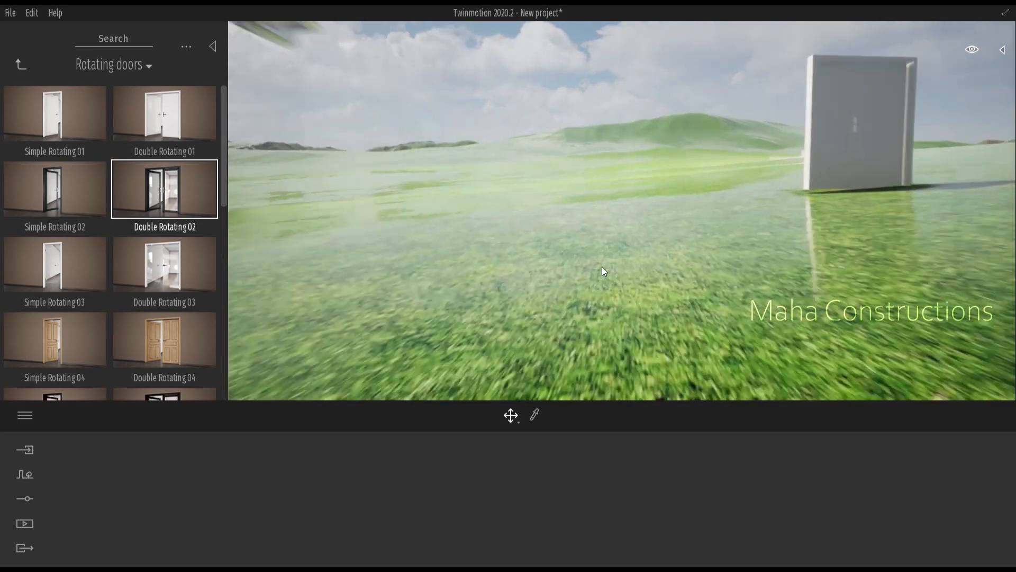
# Select the plain white double door at the far end and set its behavior to Open and its side to open to Both.
pyautogui.press('d')
pyautogui.press('a')
pyautogui.press('e')
pyautogui.press('d')
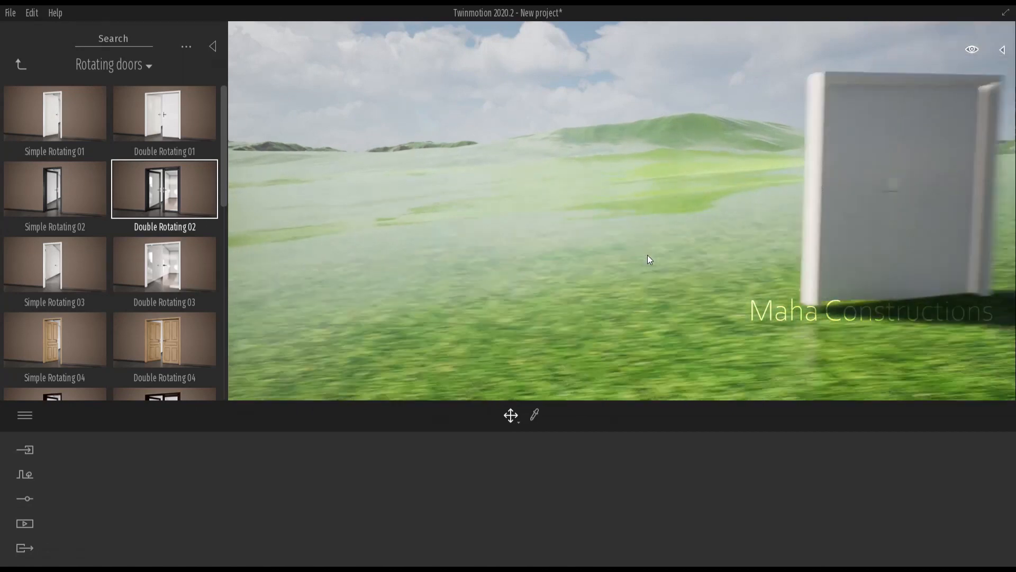
pyautogui.press('w')
pyautogui.press('q')
pyautogui.press('s')
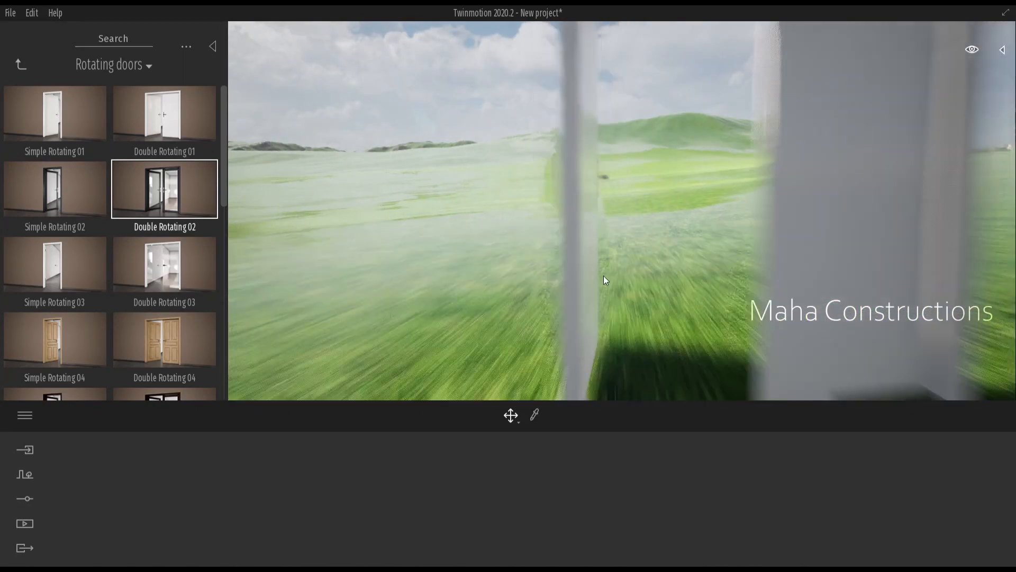
pyautogui.click(688, 225)
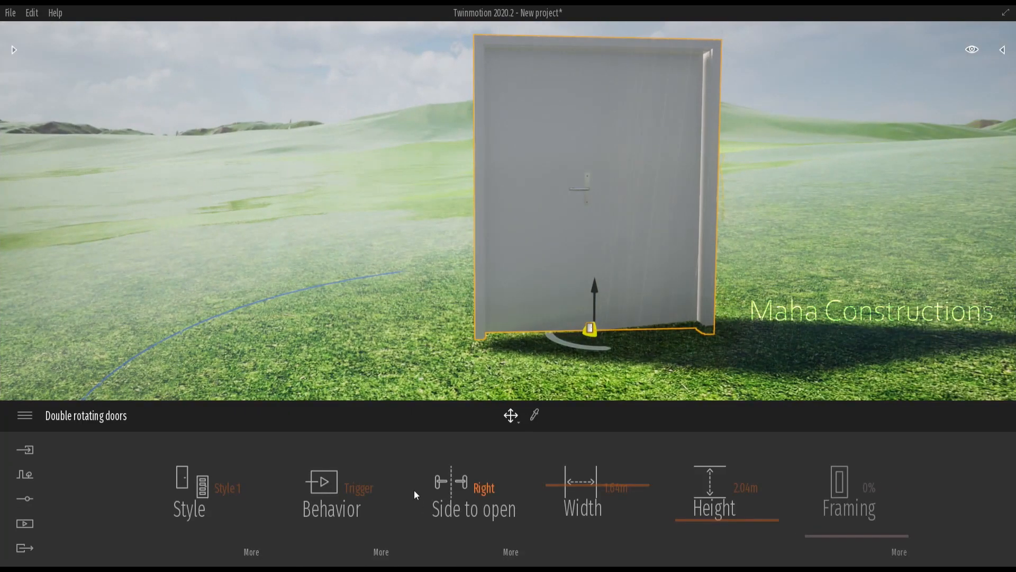
pyautogui.click(368, 487)
pyautogui.click(345, 431)
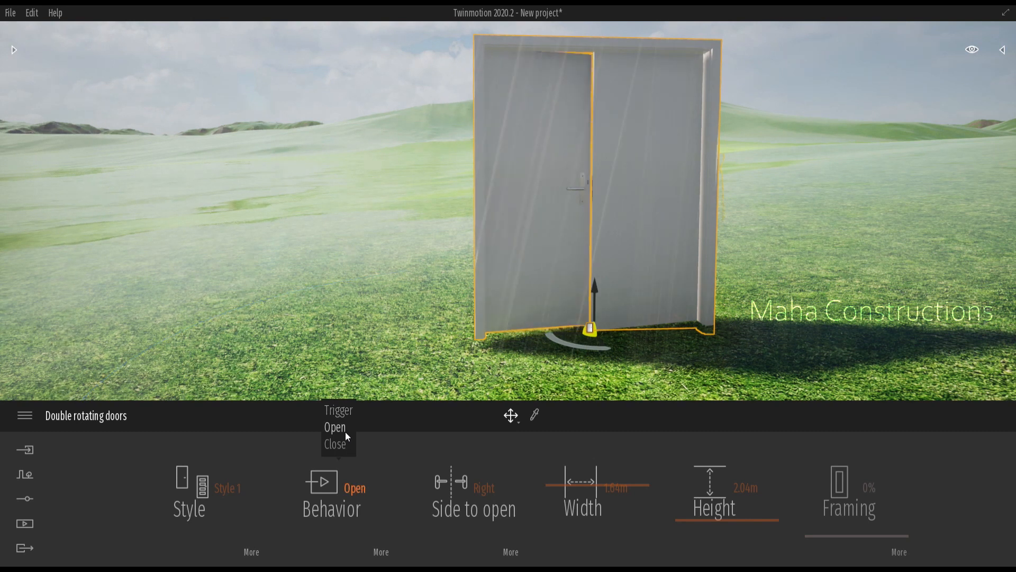
pyautogui.click(485, 491)
pyautogui.click(472, 447)
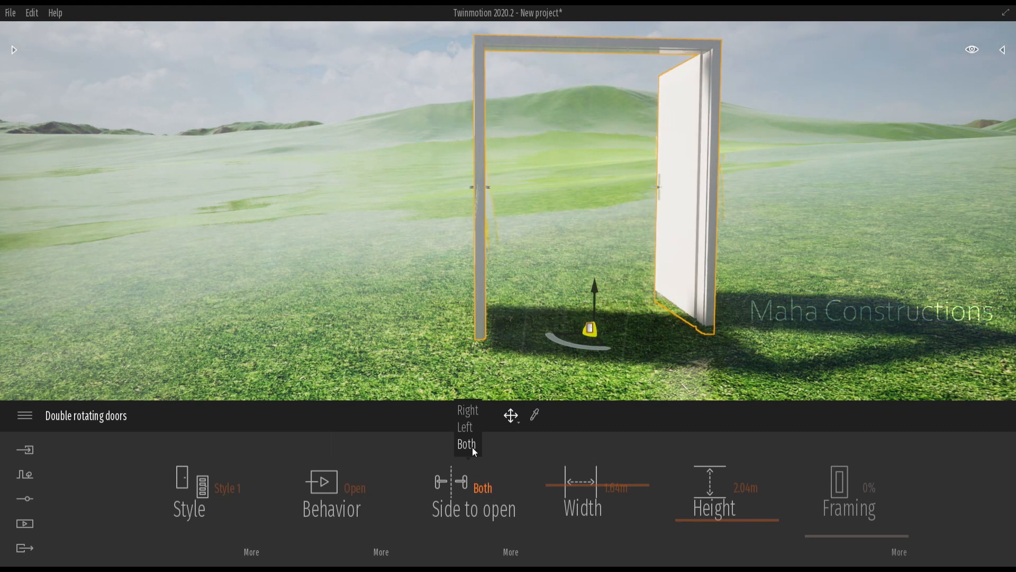
# Try the Close behavior on the selected double door, returning it to Open.
pyautogui.click(334, 497)
pyautogui.click(342, 450)
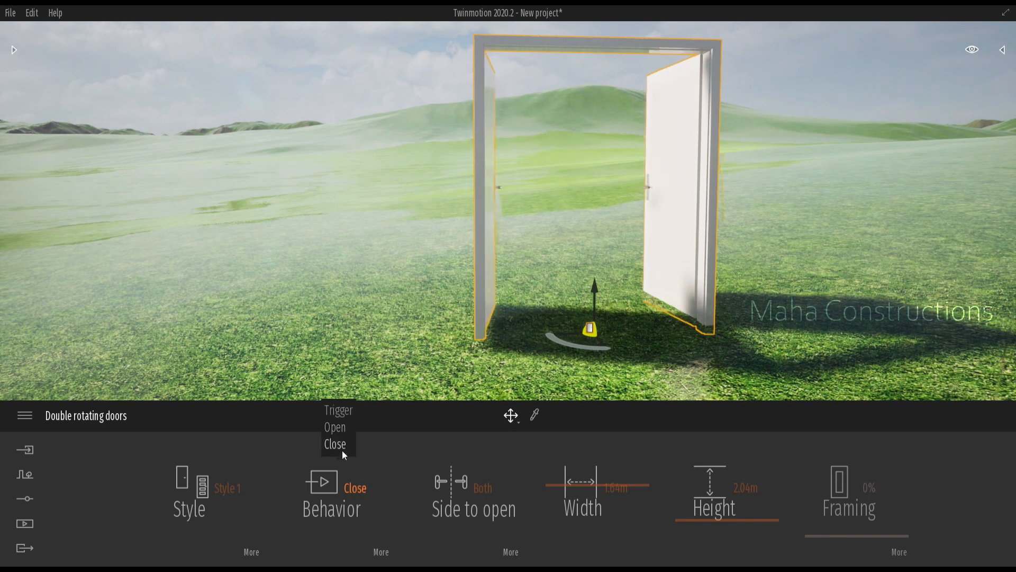
pyautogui.click(346, 425)
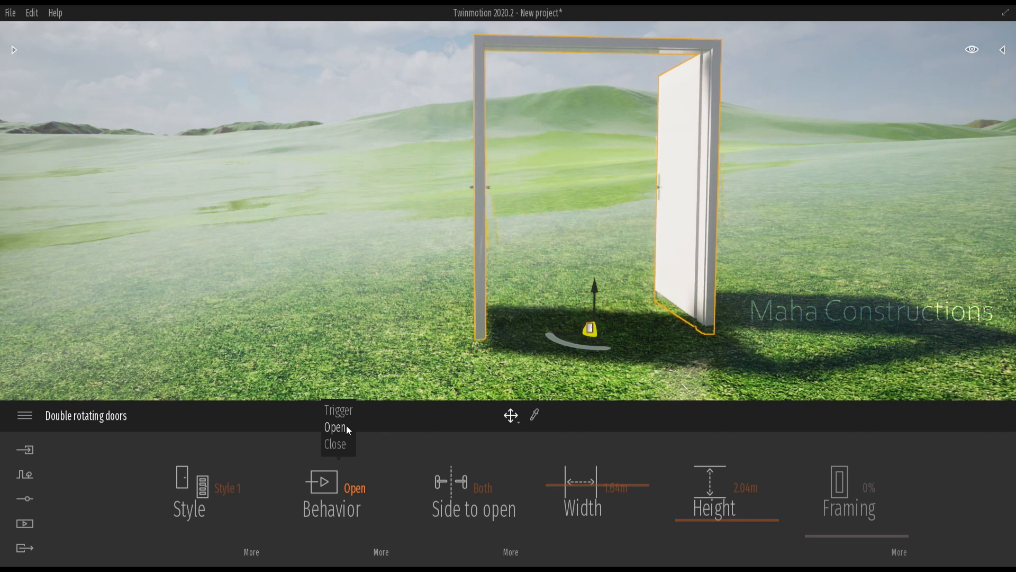
# Try Style 9, Style 11 and Style 12 on the double door and settle on Style 8.
pyautogui.click(216, 493)
pyautogui.click(224, 426)
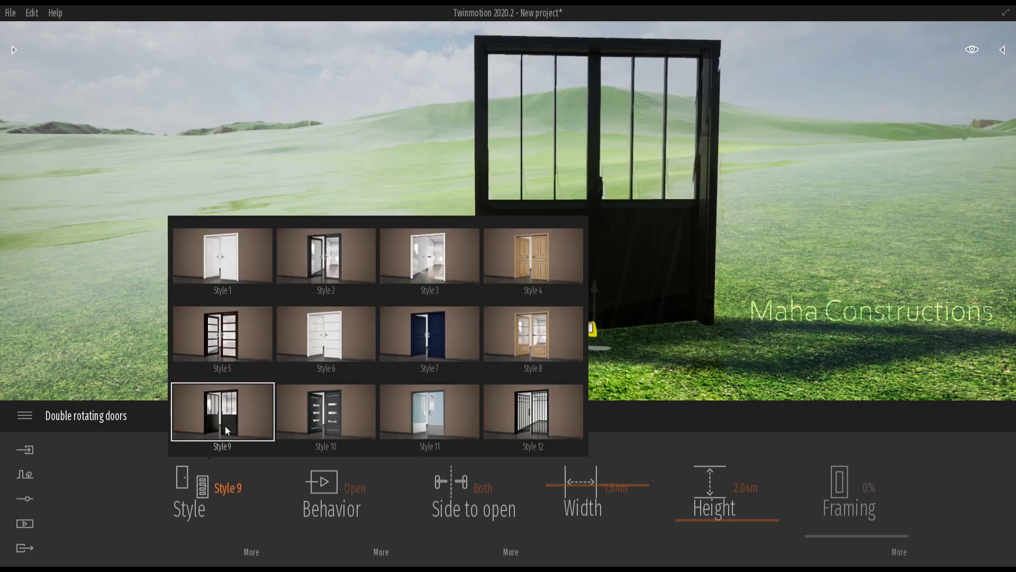
pyautogui.click(424, 420)
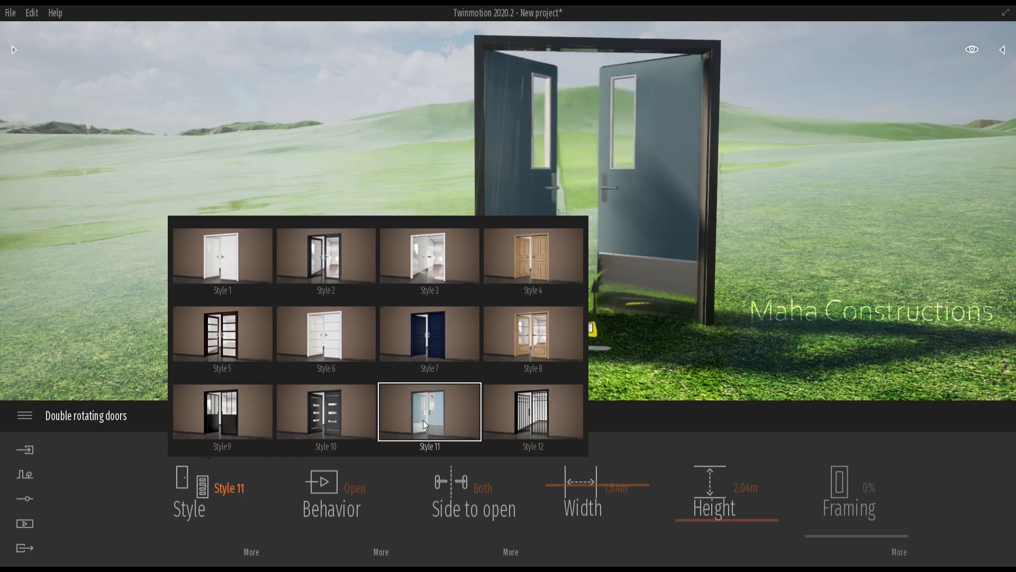
pyautogui.click(513, 422)
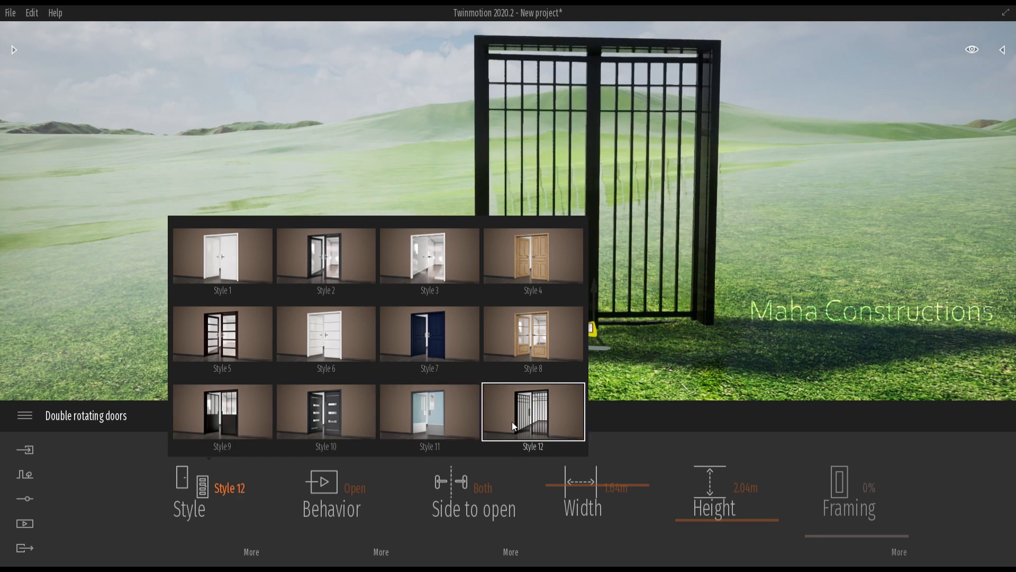
pyautogui.click(538, 330)
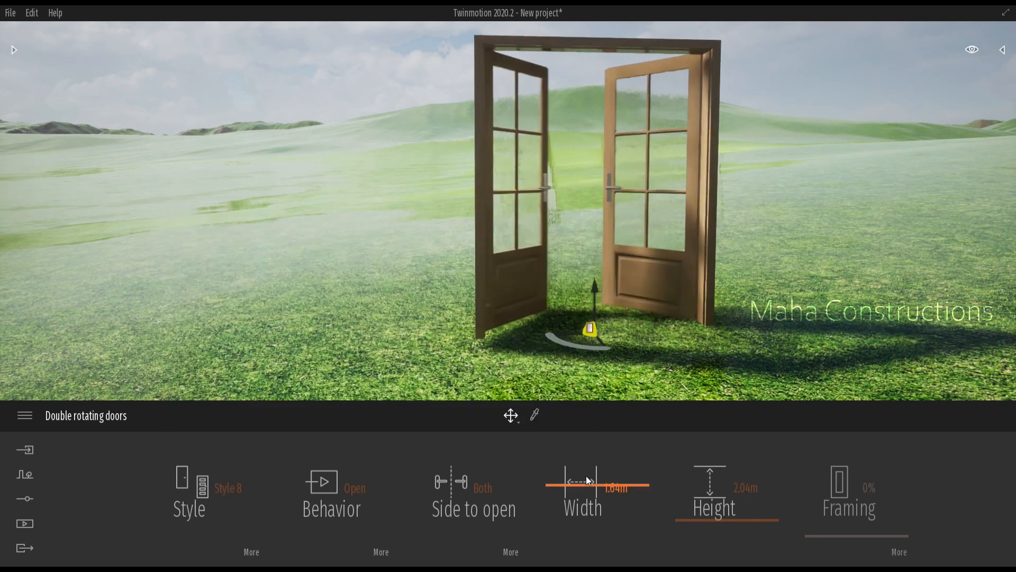
# Set the Style 8 double door to a width of 1.79 m and a height of 2.05 m, with Trigger behavior.
pyautogui.moveTo(577, 490); pyautogui.dragTo(595, 452)
pyautogui.moveTo(707, 527)
pyautogui.mouseDown()
pyautogui.moveTo(708, 498)
pyautogui.moveTo(709, 525)
pyautogui.mouseUp()
pyautogui.press('d')
pyautogui.moveTo(544, 203); pyautogui.dragTo(506, 190, button='right')
pyautogui.press('w')
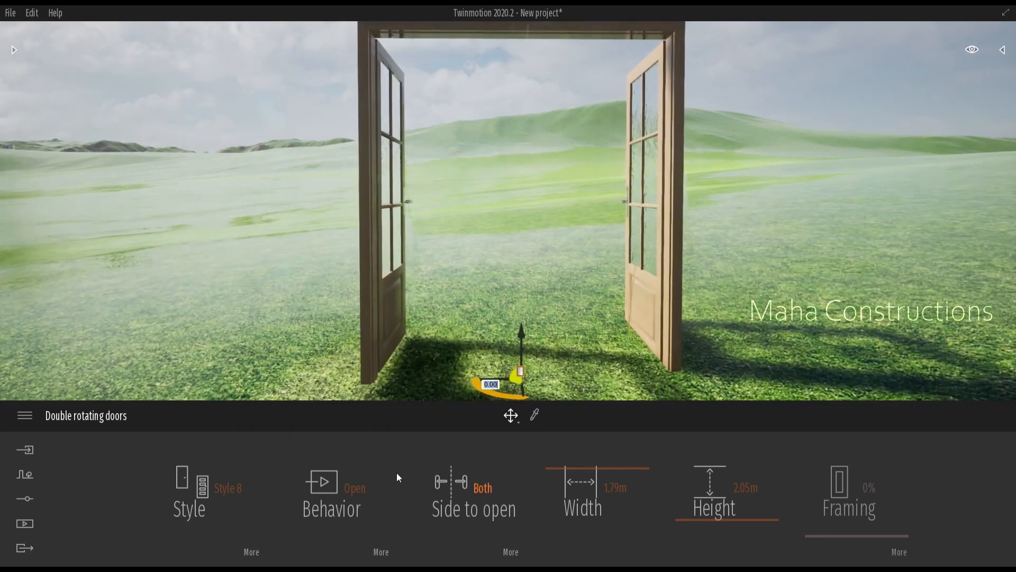
pyautogui.click(348, 411)
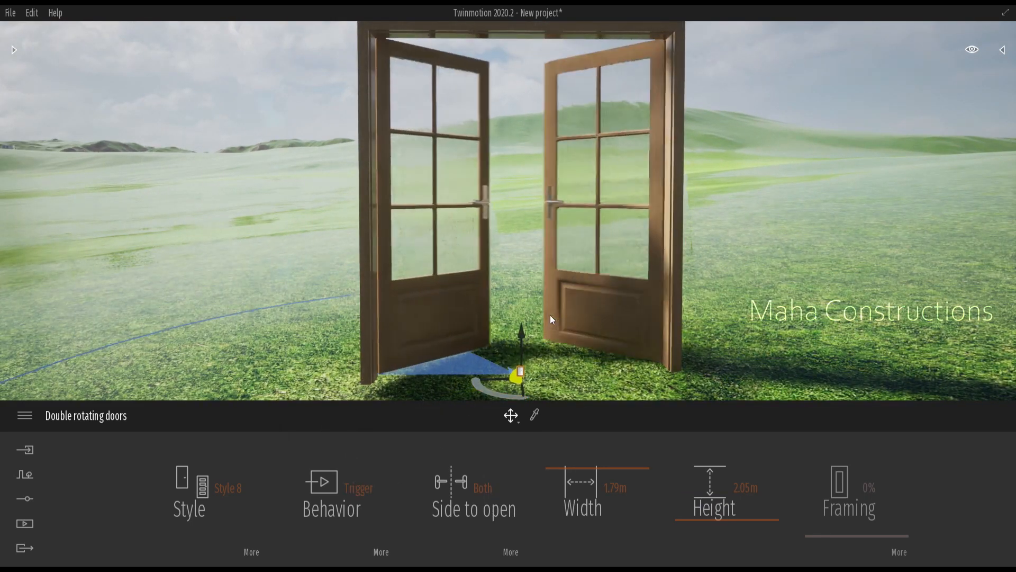
# Walk the view back and forth through the Style 8 double door to test its triggered opening and closing.
pyautogui.press('s')
pyautogui.press('w')
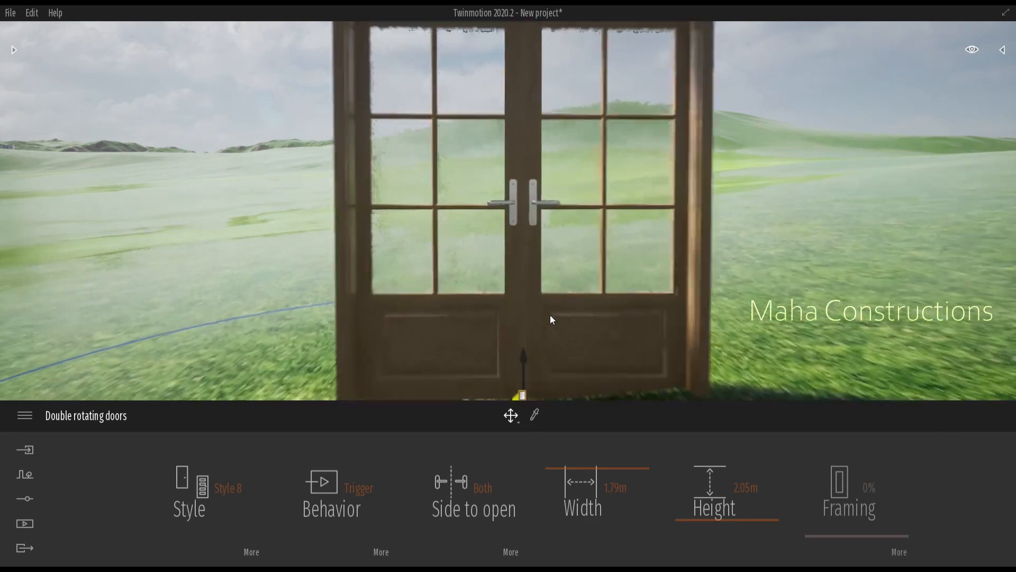
pyautogui.press('w')
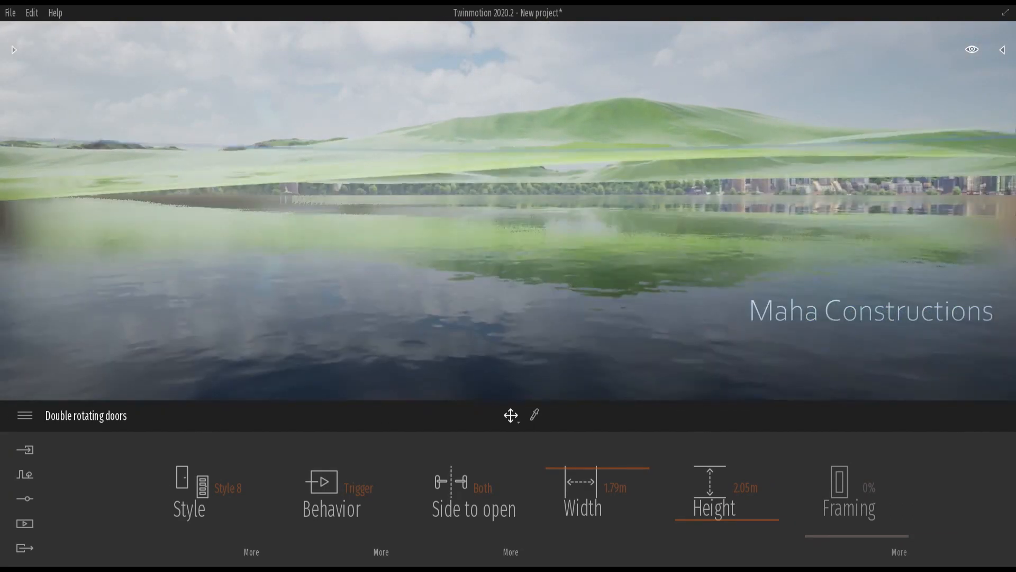
pyautogui.press('s')
pyautogui.moveTo(537, 278); pyautogui.dragTo(537, 161, button='right')
pyautogui.press('s')
pyautogui.press('Tab')
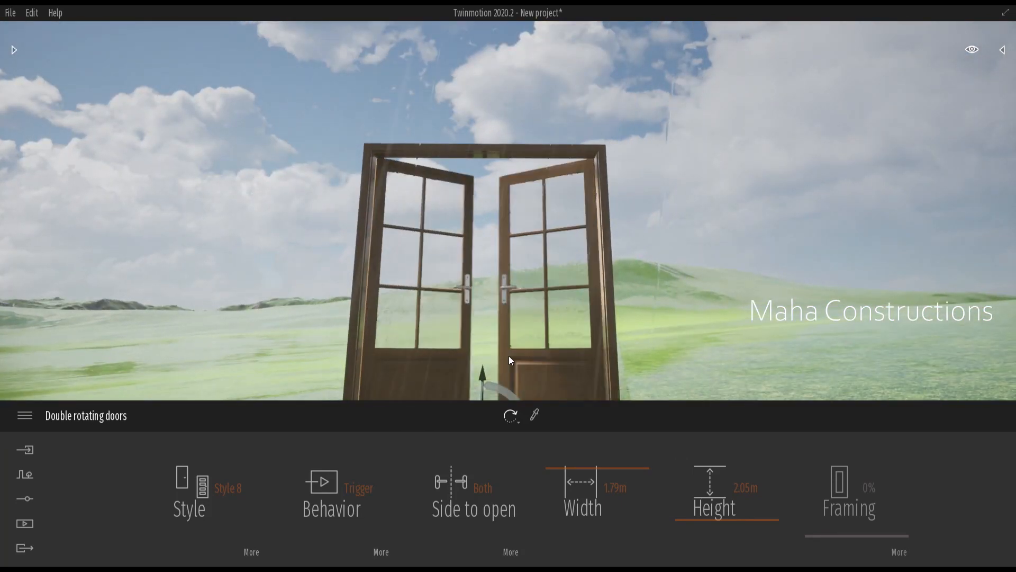
pyautogui.press('w')
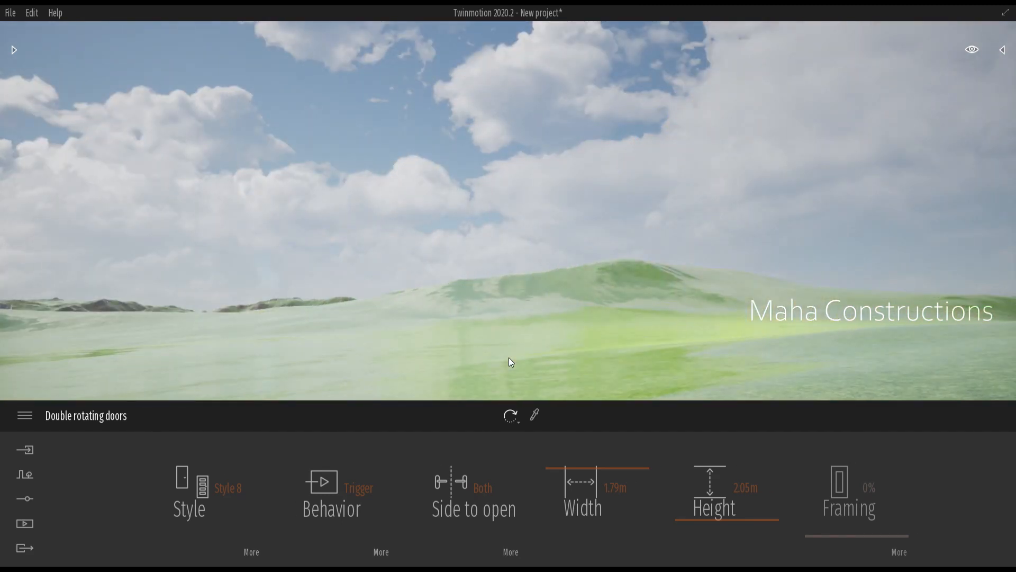
pyautogui.press('s')
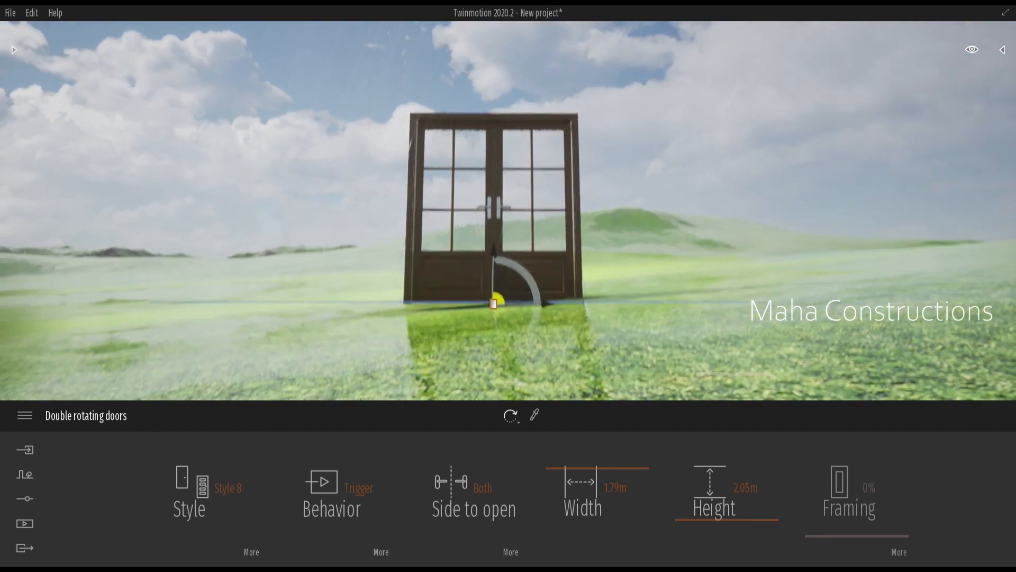
# Set the double door's behavior to Open and try the Left and Right sides to open, returning to Both.
pyautogui.click(487, 489)
pyautogui.click(473, 424)
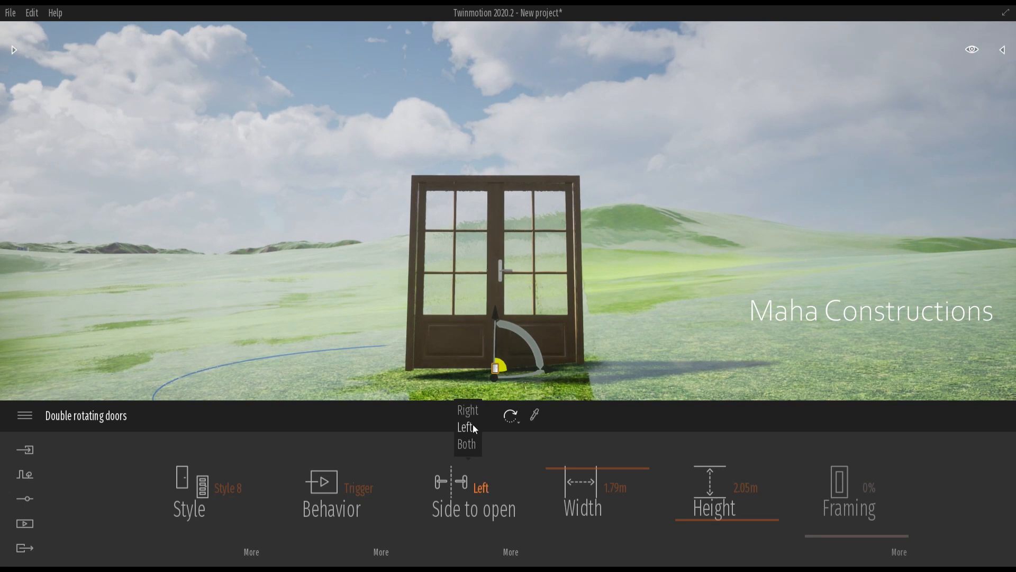
pyautogui.click(369, 487)
pyautogui.click(342, 428)
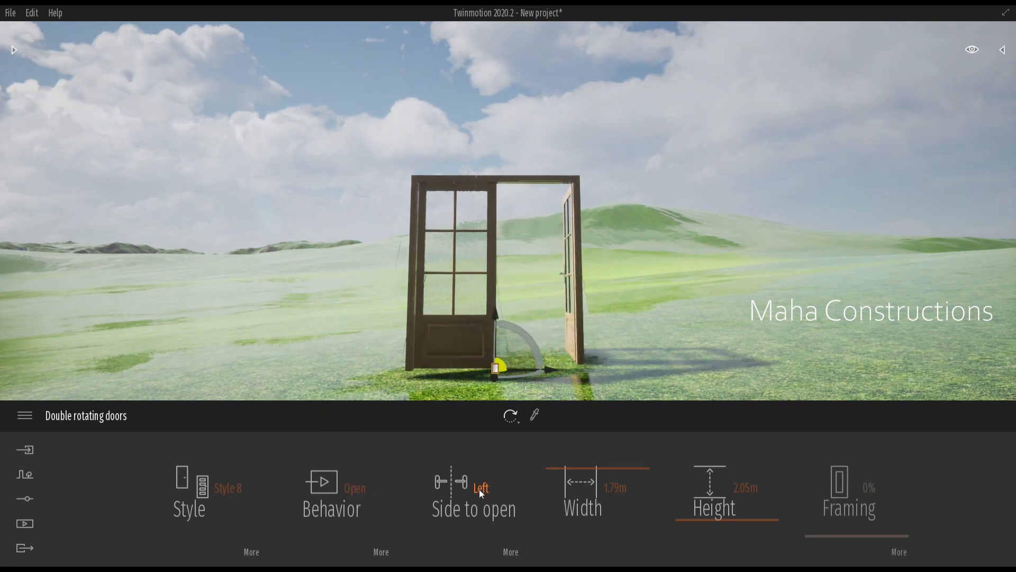
pyautogui.click(471, 413)
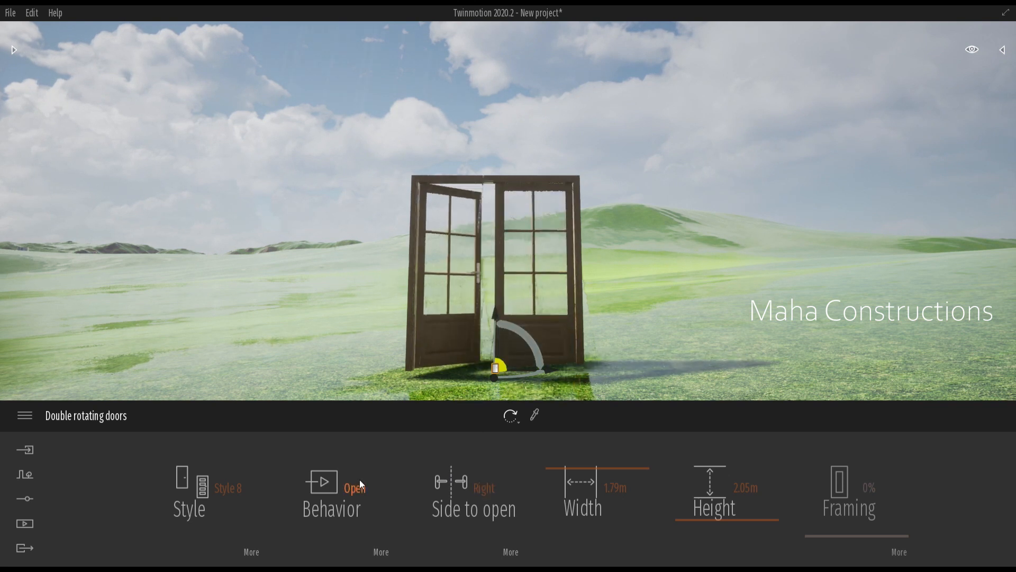
pyautogui.click(483, 488)
pyautogui.click(475, 446)
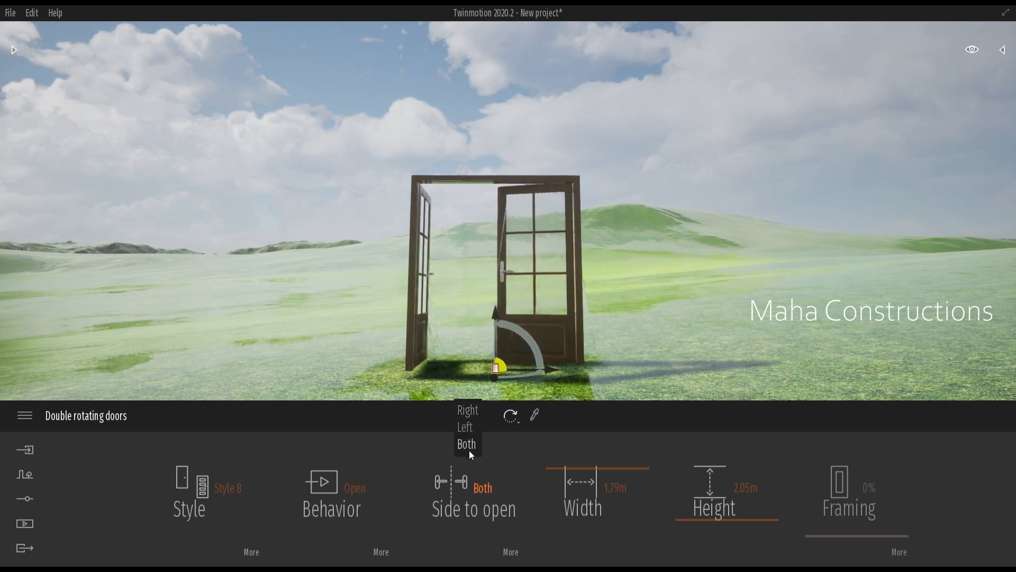
pyautogui.scroll(-3, 490, 304)
pyautogui.scroll(3, 497, 321)
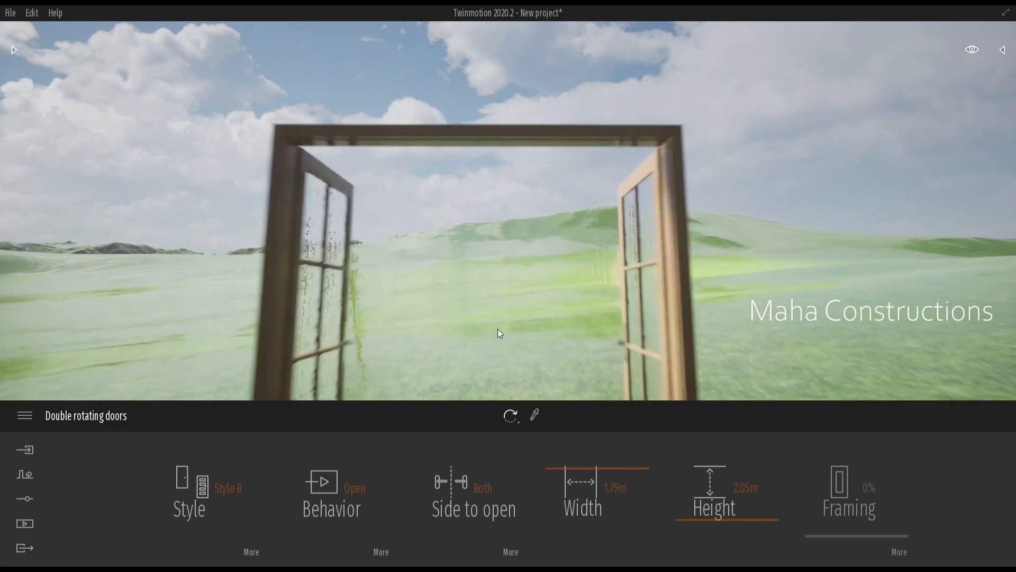
pyautogui.moveTo(497, 322); pyautogui.dragTo(498, 332, button='right')
pyautogui.scroll(-2, 498, 333)
# Change the double door to Style 11 and give it handle Style 7.
pyautogui.click(222, 487)
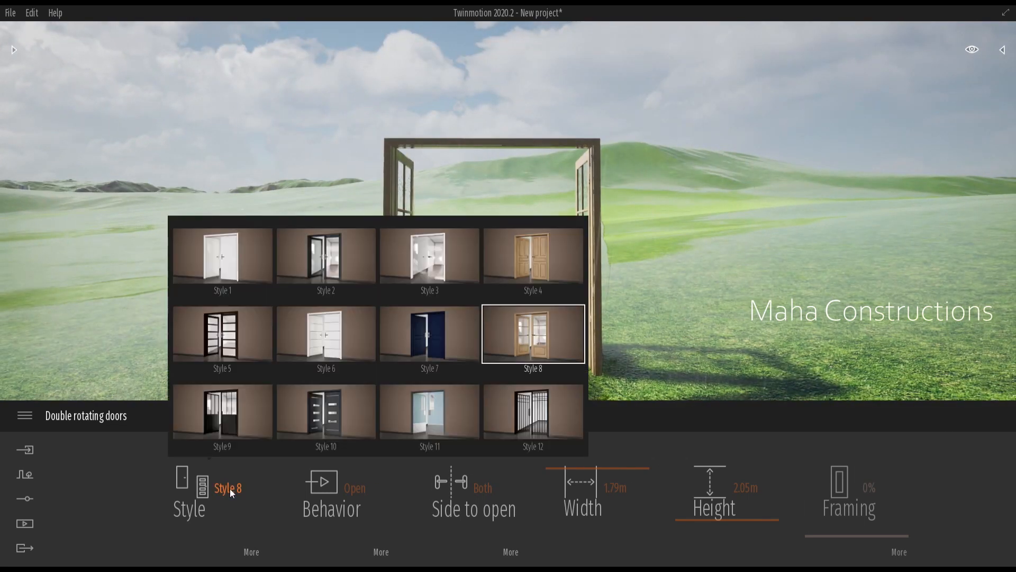
pyautogui.click(458, 431)
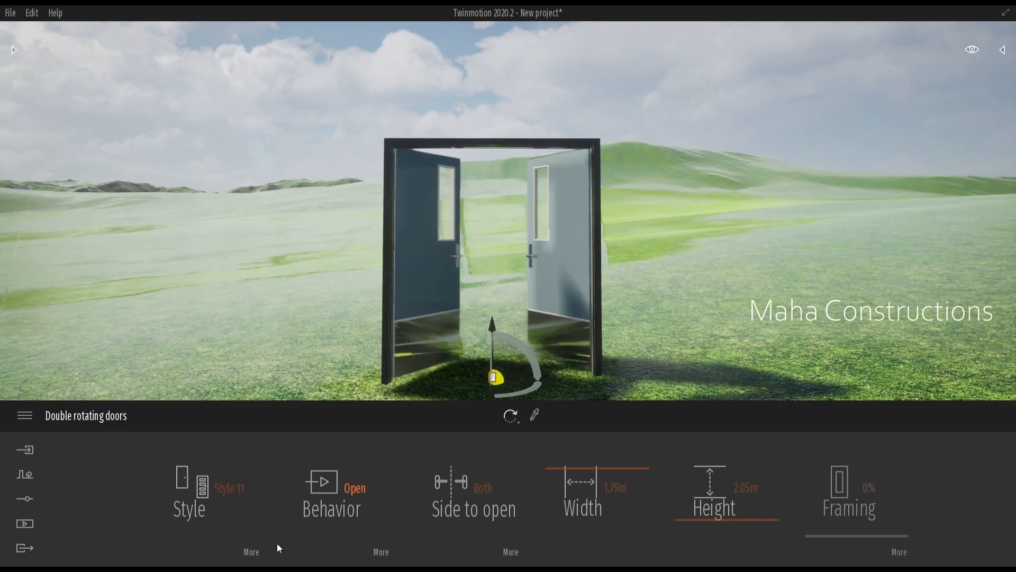
pyautogui.click(257, 551)
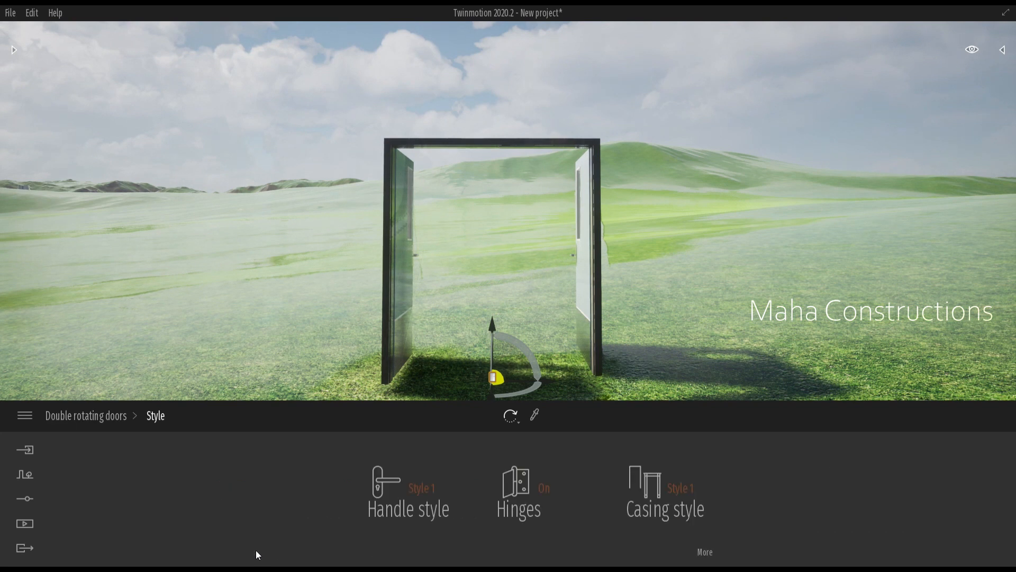
pyautogui.click(421, 488)
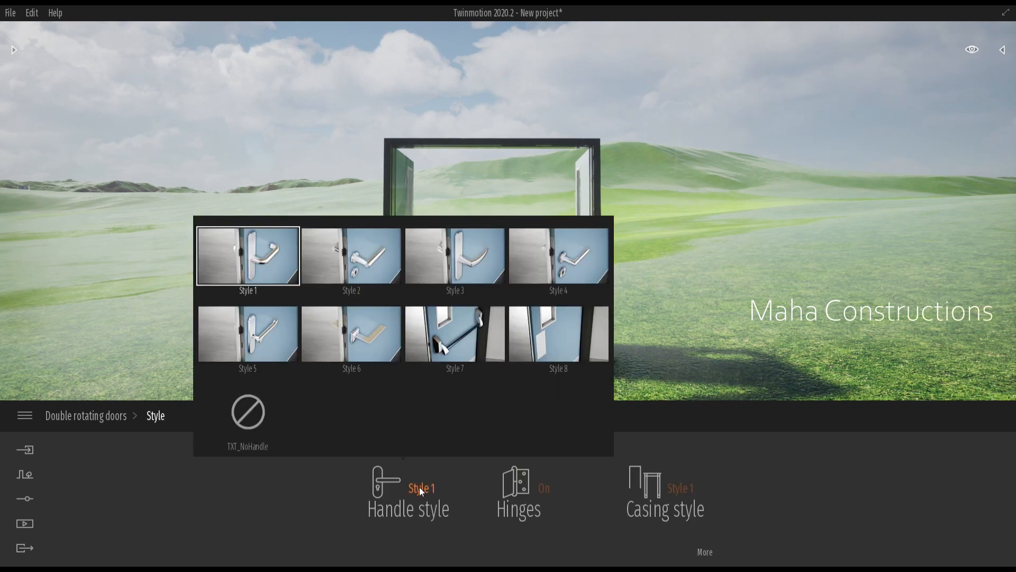
pyautogui.click(473, 336)
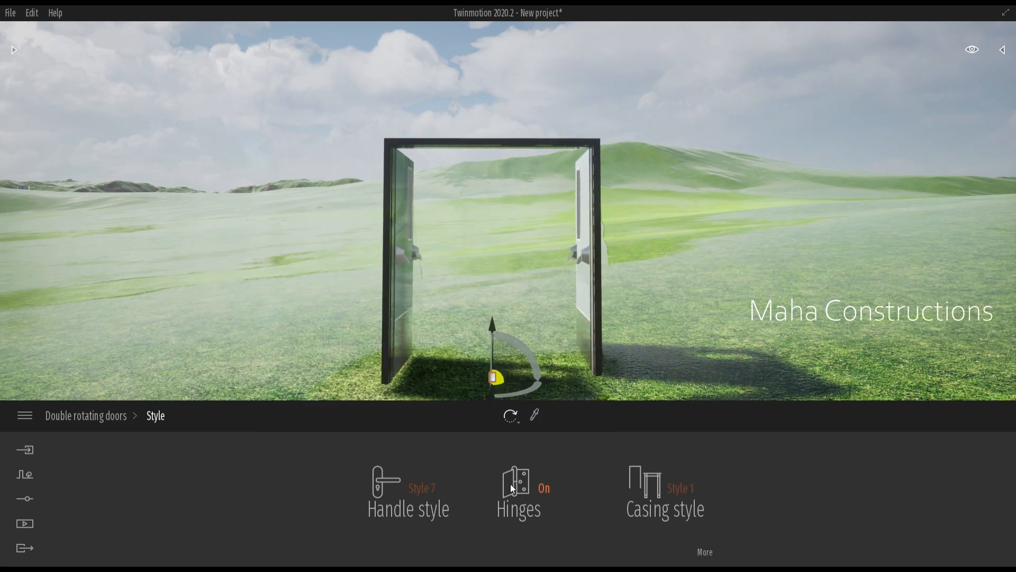
# Set the Style 11 double door's behavior to Trigger and move up to the door to test it.
pyautogui.click(86, 416)
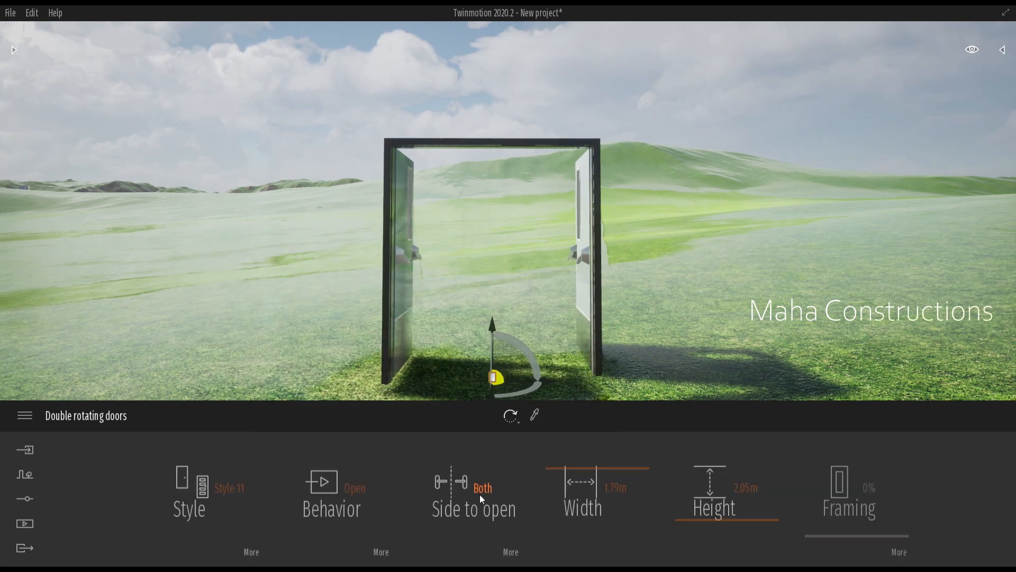
pyautogui.click(341, 412)
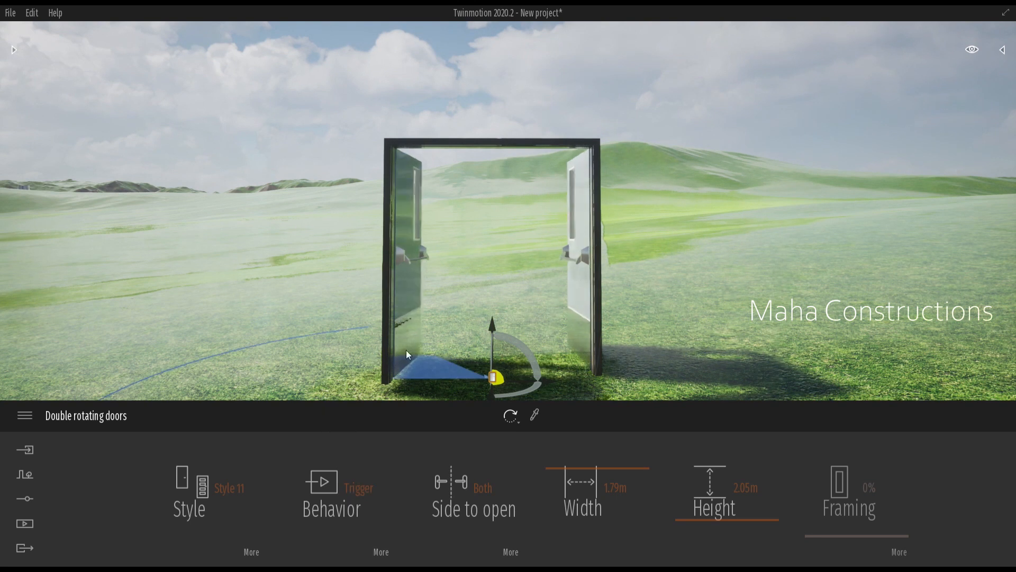
pyautogui.scroll(5, 459, 303)
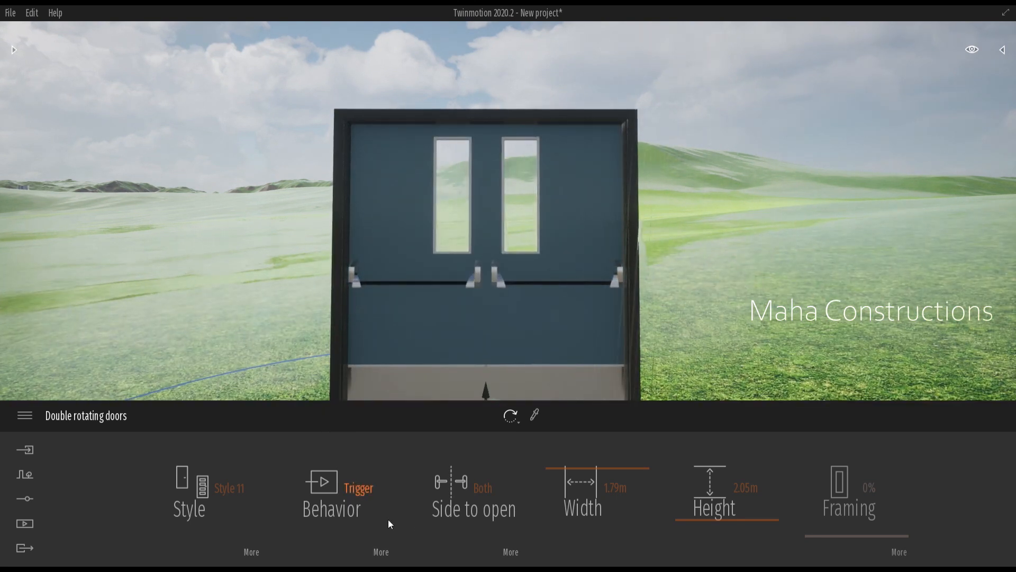
# Toggle the door's hinges off and on, try casing Styles 2, 3, 4 and 1, and settle on casing Style 2.
pyautogui.click(252, 552)
pyautogui.click(516, 491)
pyautogui.click(536, 484)
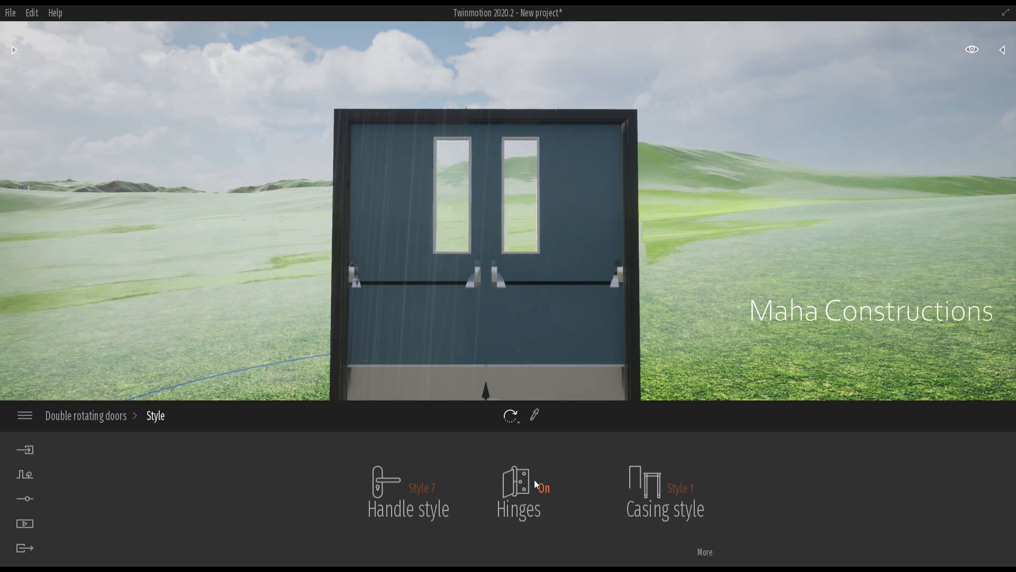
pyautogui.click(673, 490)
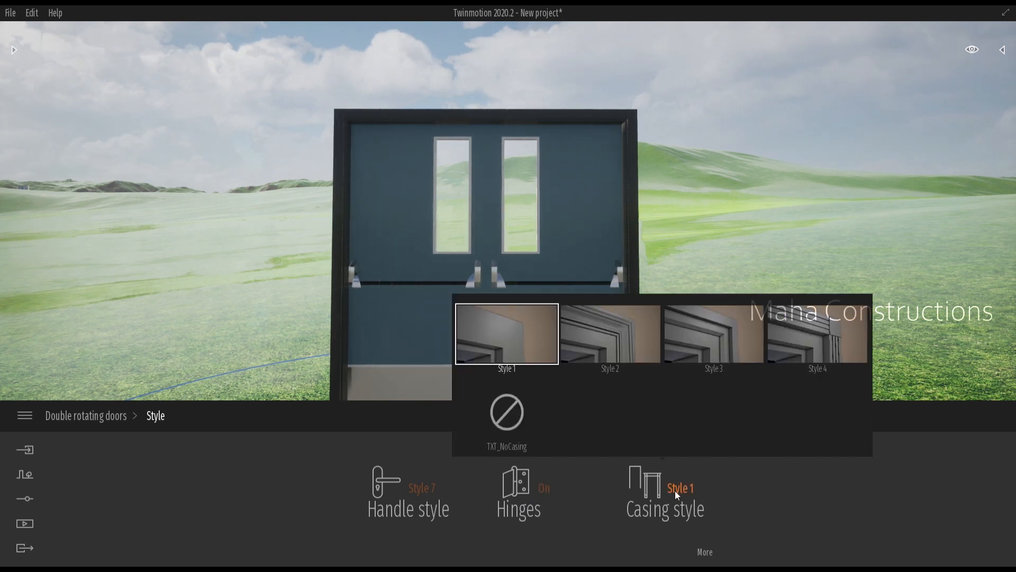
pyautogui.click(596, 361)
pyautogui.click(702, 348)
pyautogui.click(797, 347)
pyautogui.click(612, 341)
pyautogui.click(516, 357)
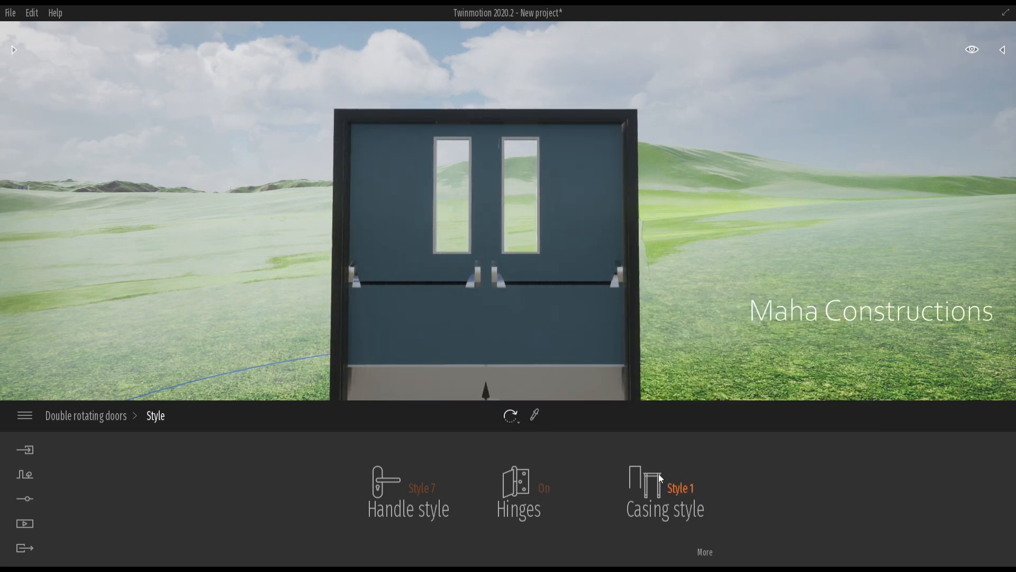
pyautogui.click(659, 476)
pyautogui.click(612, 356)
# Turn the door's hinges off, inspect the leaves up close, and turn the hinges back on.
pyautogui.click(539, 493)
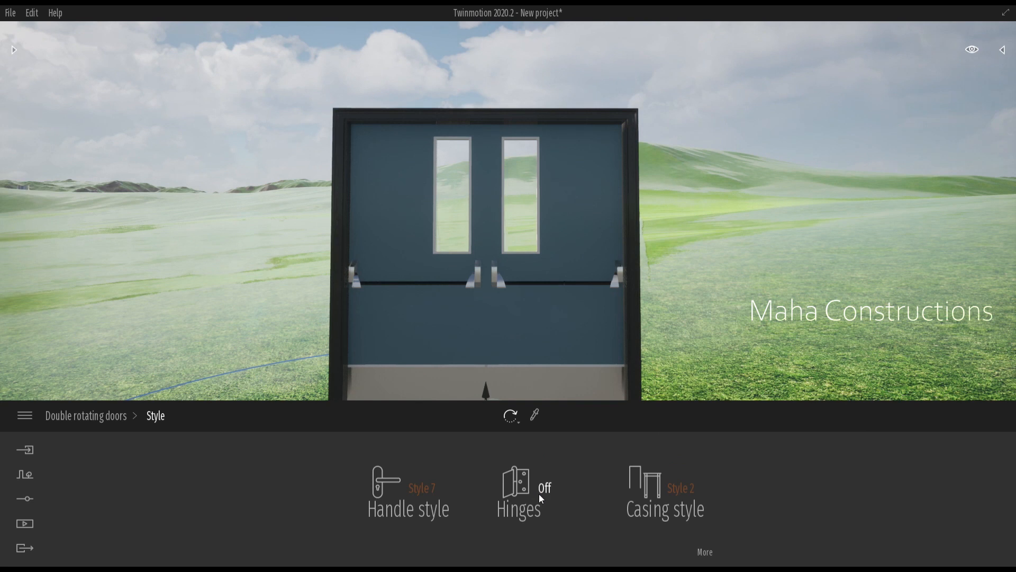
pyautogui.scroll(5, 506, 341)
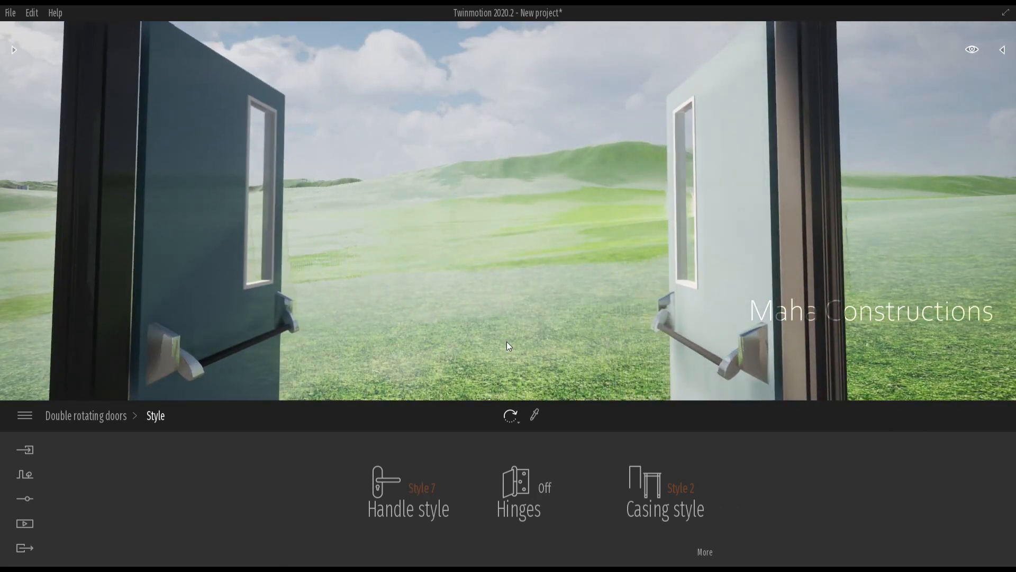
pyautogui.scroll(-5, 506, 341)
pyautogui.click(545, 488)
pyautogui.scroll(-3, 510, 352)
# Try handle Style 4 on the blue double door and change the handle to Style 2.
pyautogui.click(428, 488)
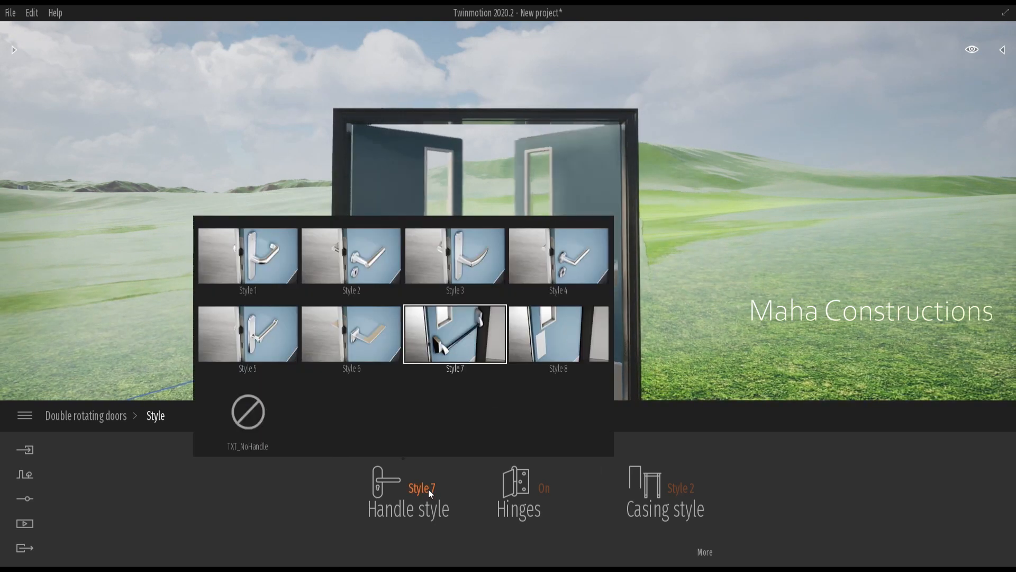
pyautogui.click(589, 287)
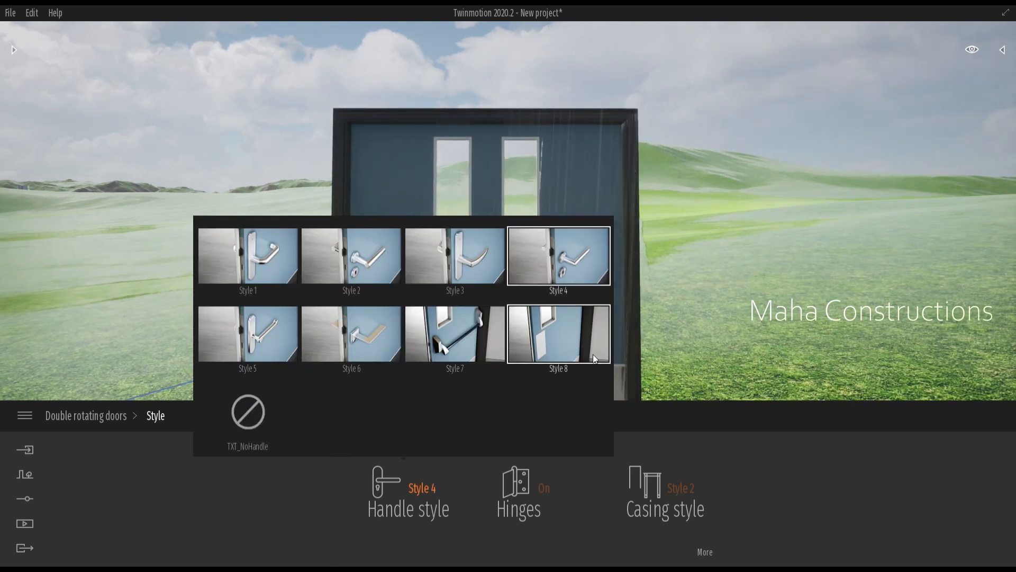
pyautogui.click(433, 493)
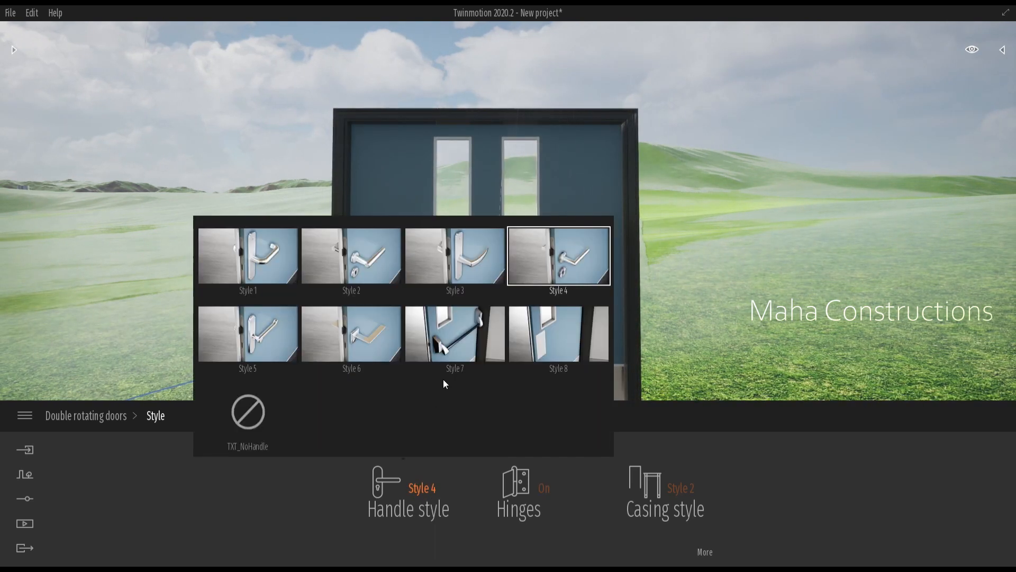
pyautogui.click(370, 260)
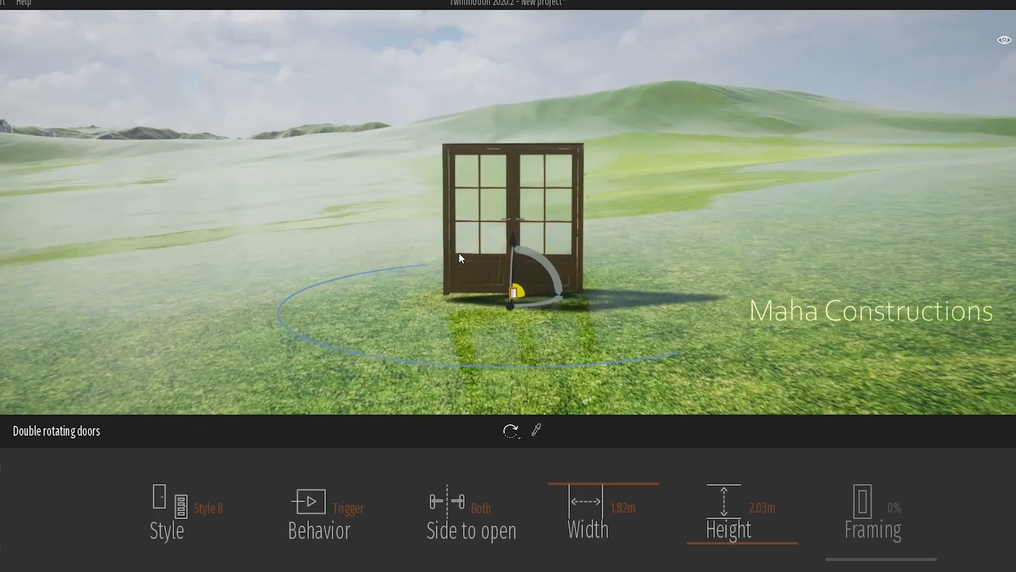
# Back away from the brown glazed double door to look over all the rotating doors placed across the landscape.
pyautogui.scroll(-3, 479, 259)
pyautogui.scroll(-8, 492, 262)
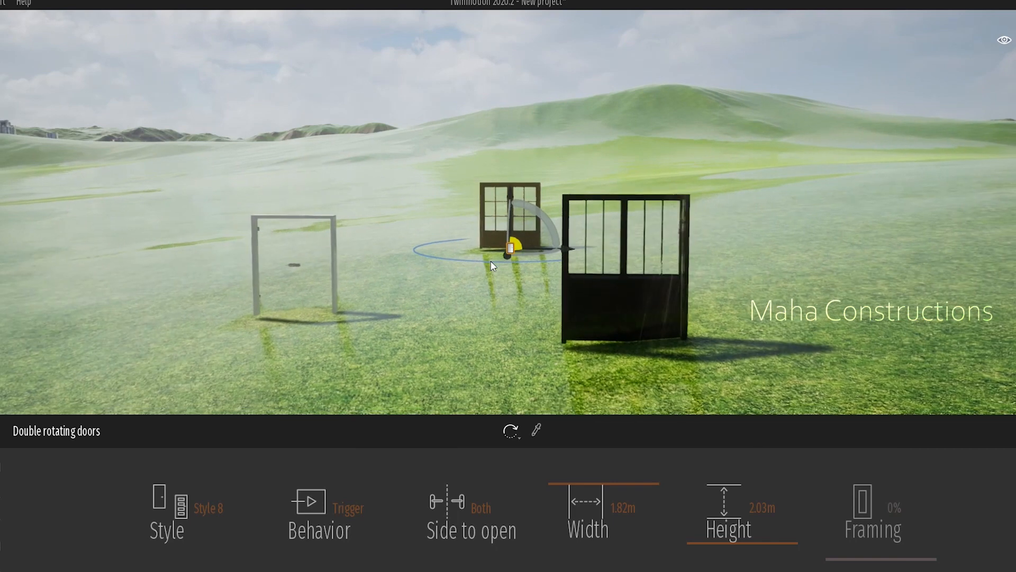
pyautogui.scroll(-8, 490, 261)
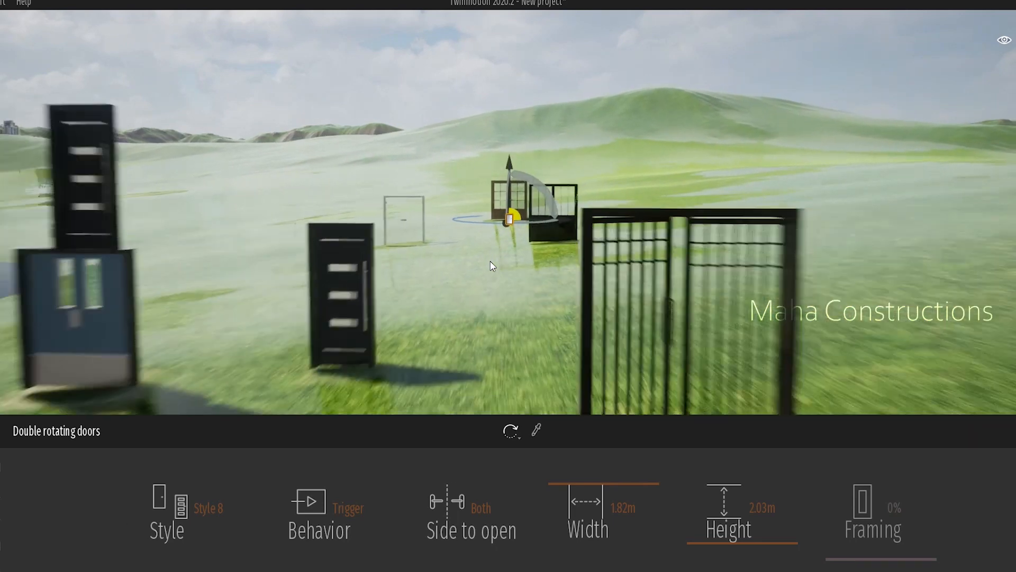
pyautogui.scroll(-8, 490, 262)
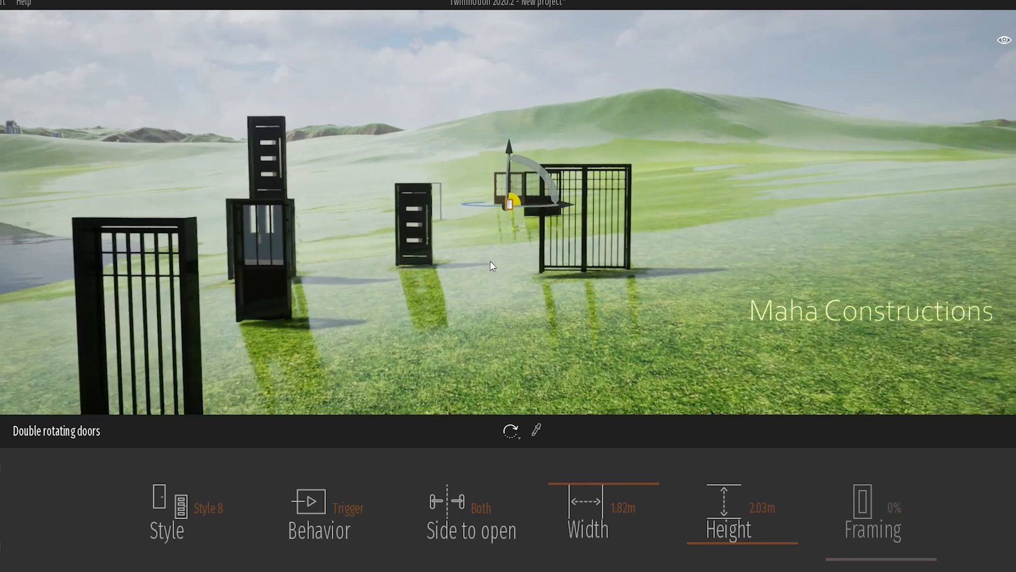
pyautogui.scroll(-4, 476, 255)
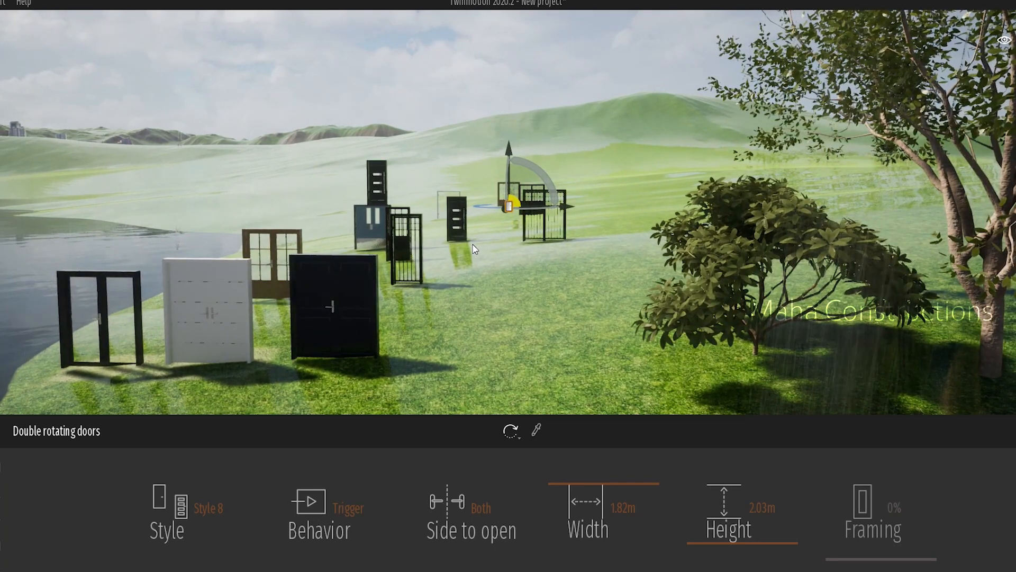
pyautogui.scroll(-3, 474, 242)
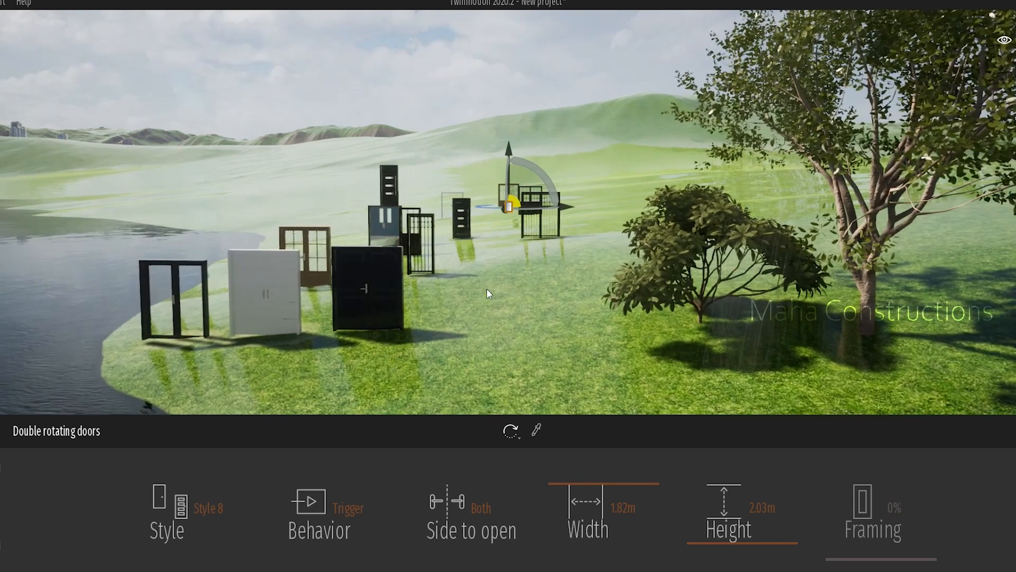
# Switch the library from the Rotating doors to the Sliding doors category and browse its single and double models.
pyautogui.click(2, 37)
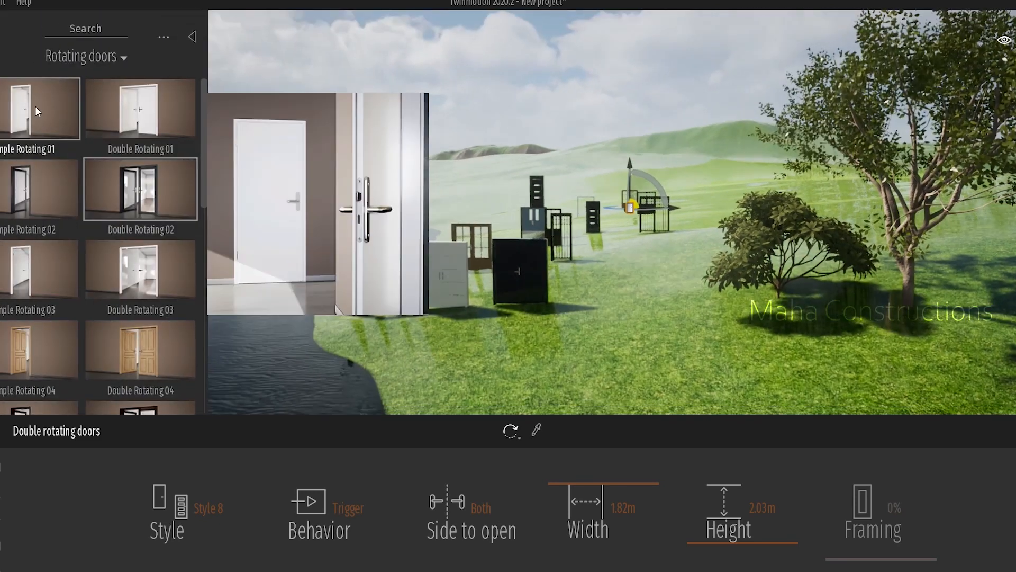
pyautogui.click(86, 56)
pyautogui.click(119, 127)
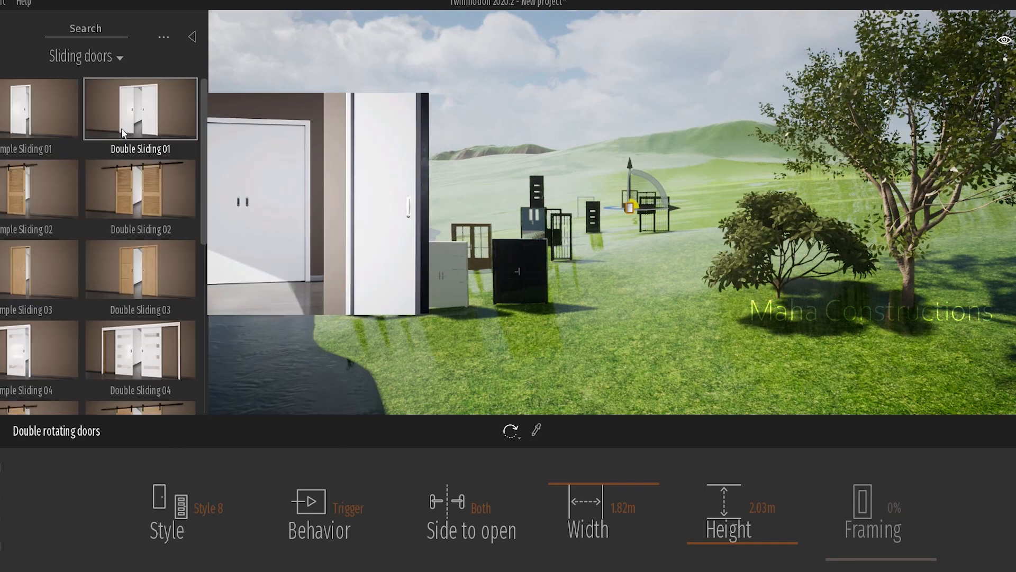
pyautogui.scroll(-1, 130, 199)
pyautogui.scroll(-2, 130, 199)
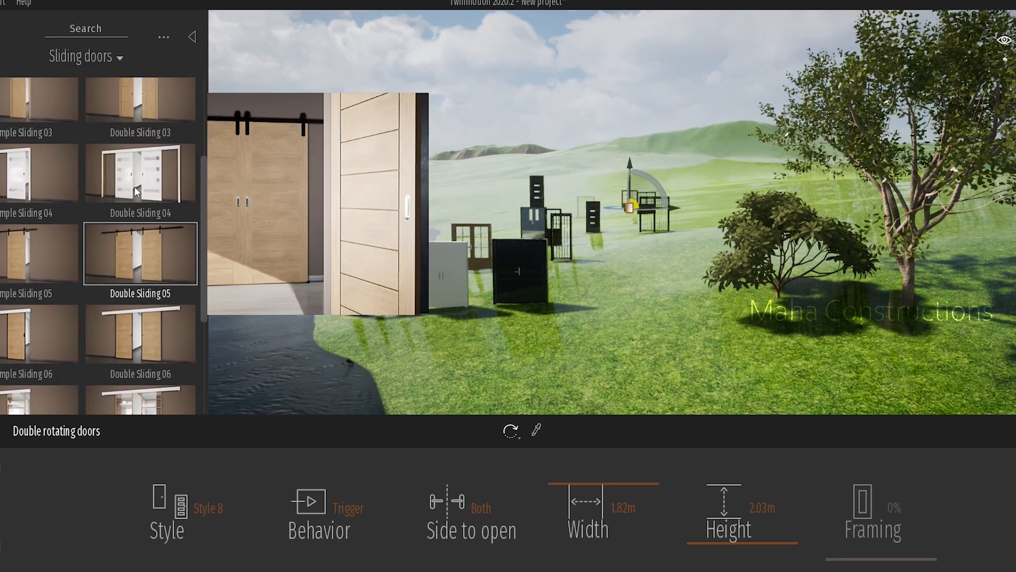
pyautogui.scroll(-4, 151, 324)
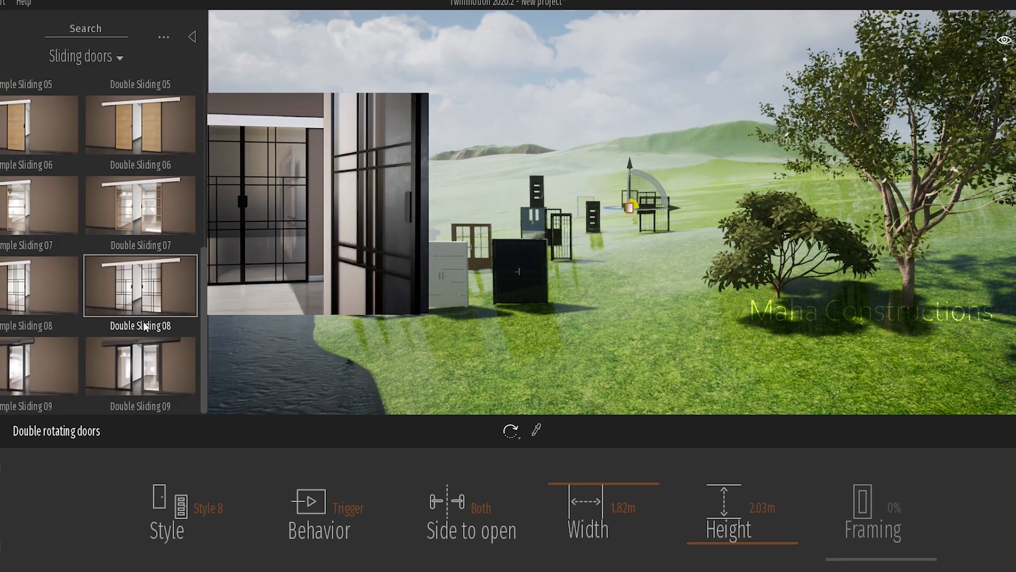
pyautogui.moveTo(142, 375); pyautogui.dragTo(623, 310)
pyautogui.moveTo(623, 309); pyautogui.dragTo(642, 309, button='right')
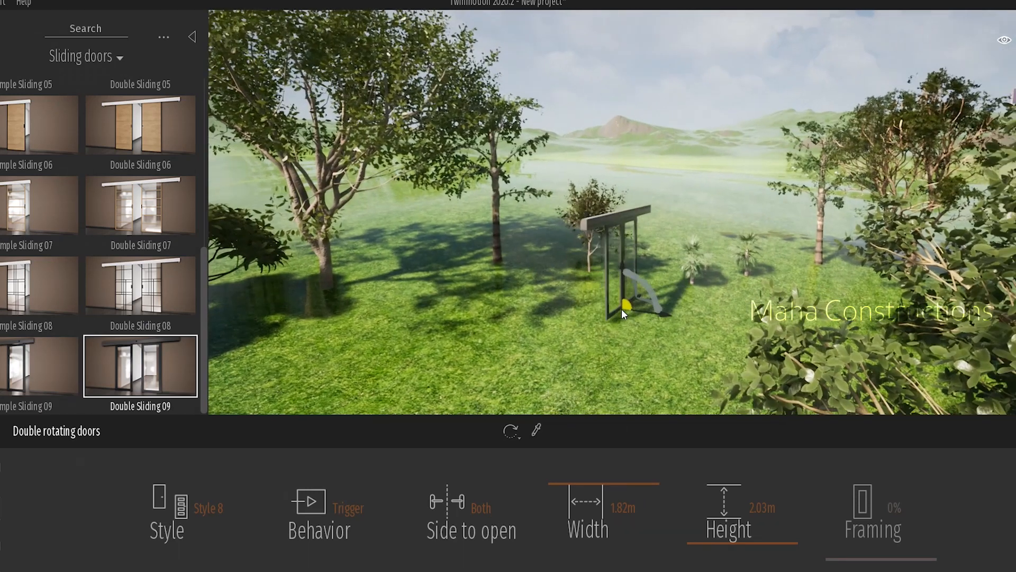
pyautogui.moveTo(622, 309); pyautogui.dragTo(664, 300)
pyautogui.press('Delete')
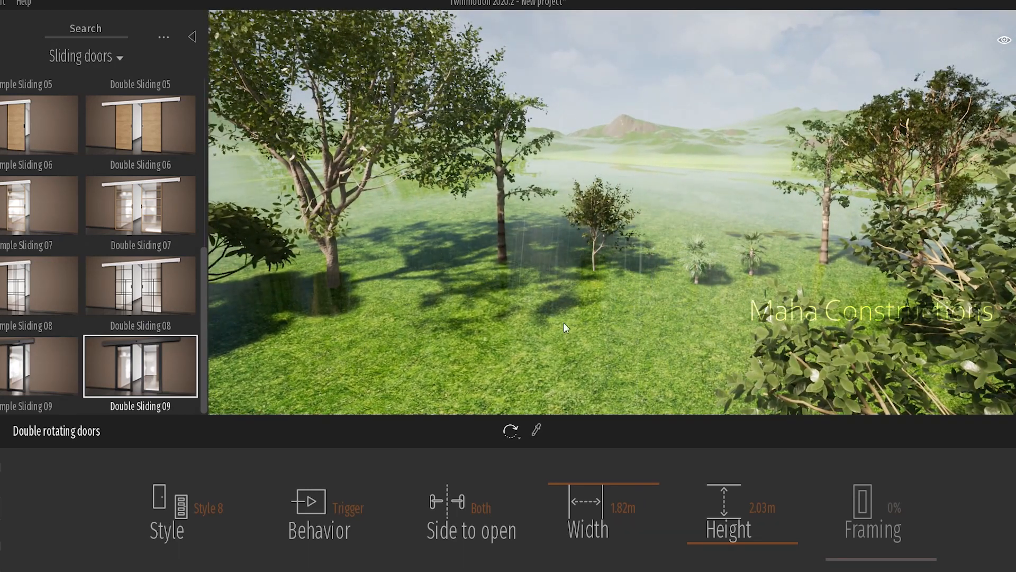
# Place the Double Sliding 09 door on the open grass, select it and view its leaves up close.
pyautogui.moveTo(183, 378); pyautogui.dragTo(658, 296)
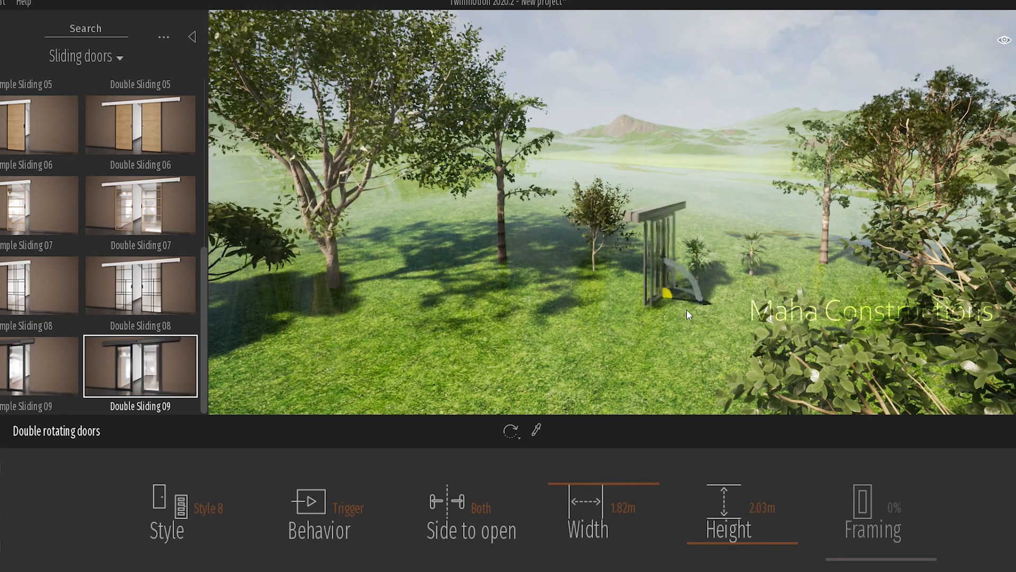
pyautogui.click(655, 211)
pyautogui.moveTo(573, 336); pyautogui.dragTo(517, 356)
pyautogui.scroll(8, 511, 279)
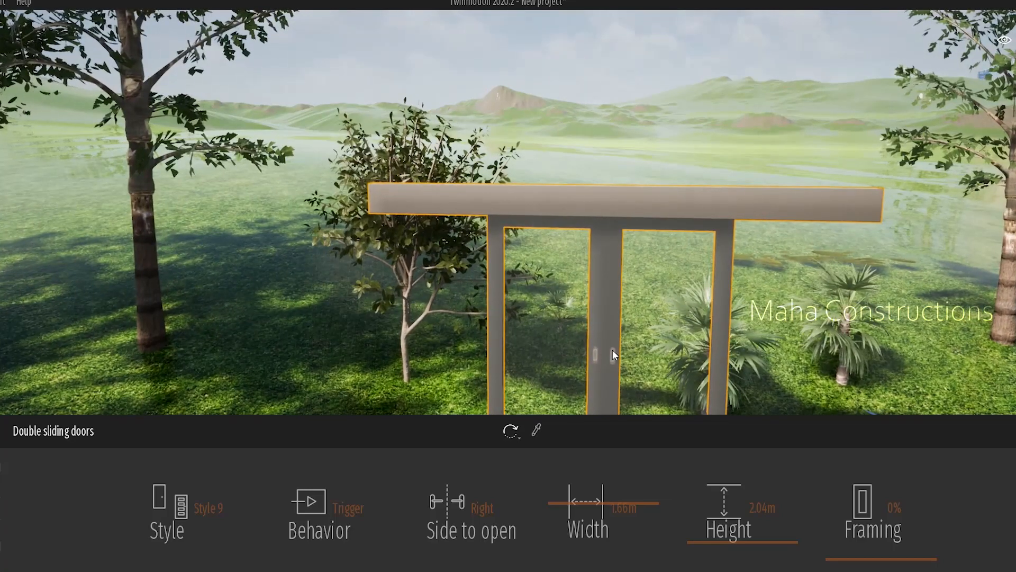
pyautogui.scroll(10, 614, 355)
pyautogui.scroll(-10, 623, 347)
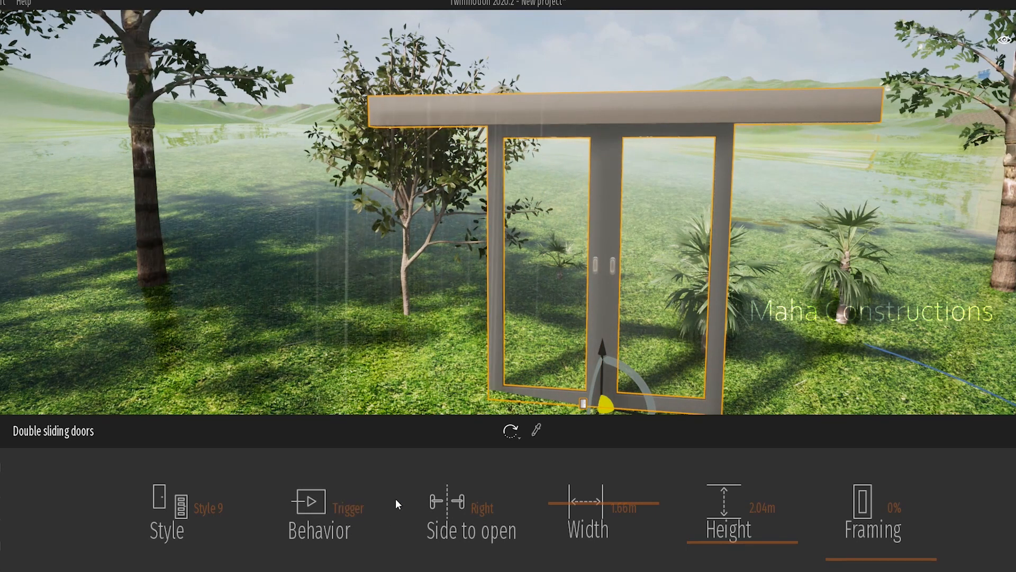
# Set the sliding door's behavior to Open and its side to open to Both.
pyautogui.click(347, 508)
pyautogui.click(319, 450)
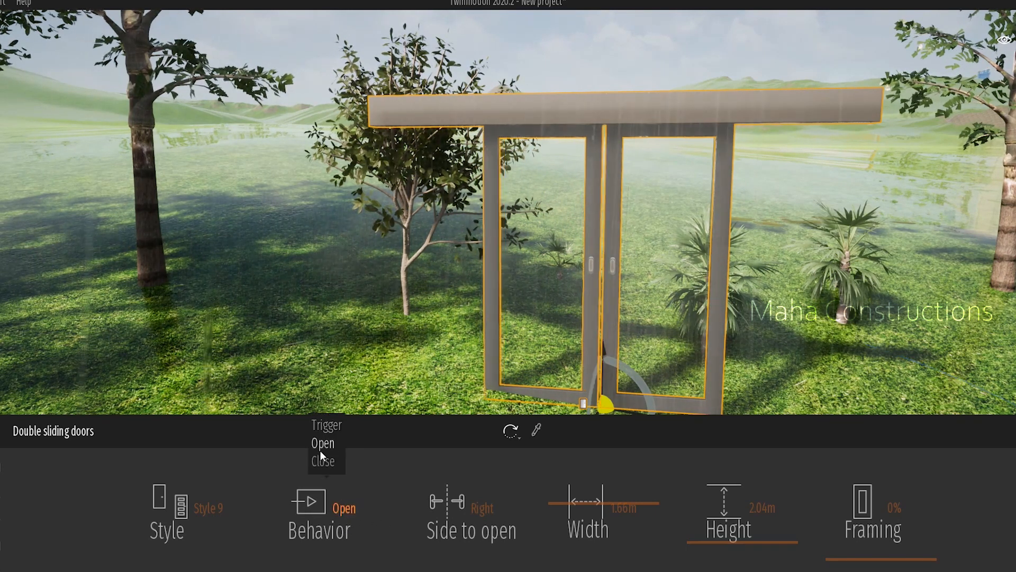
pyautogui.click(461, 517)
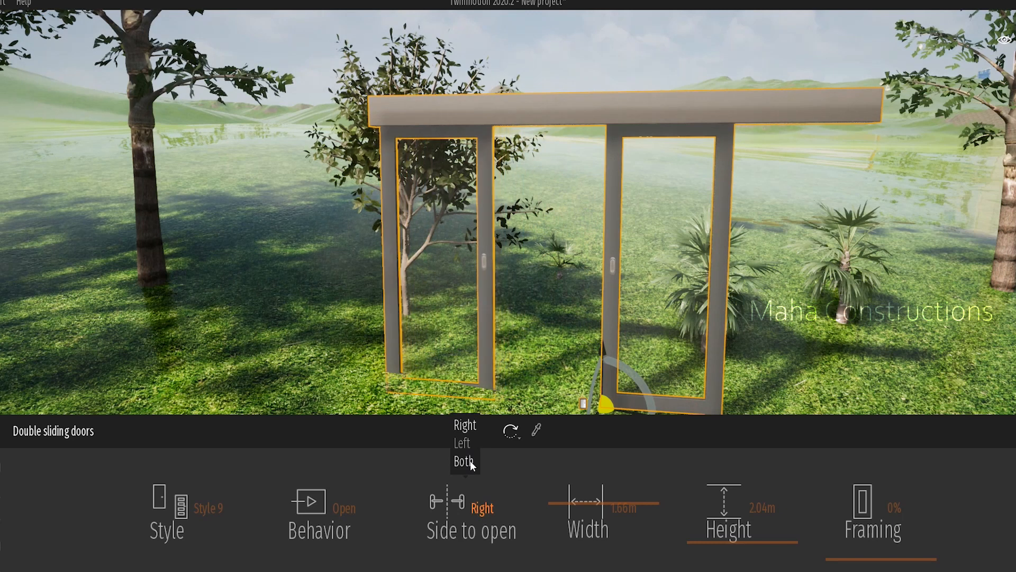
pyautogui.click(469, 461)
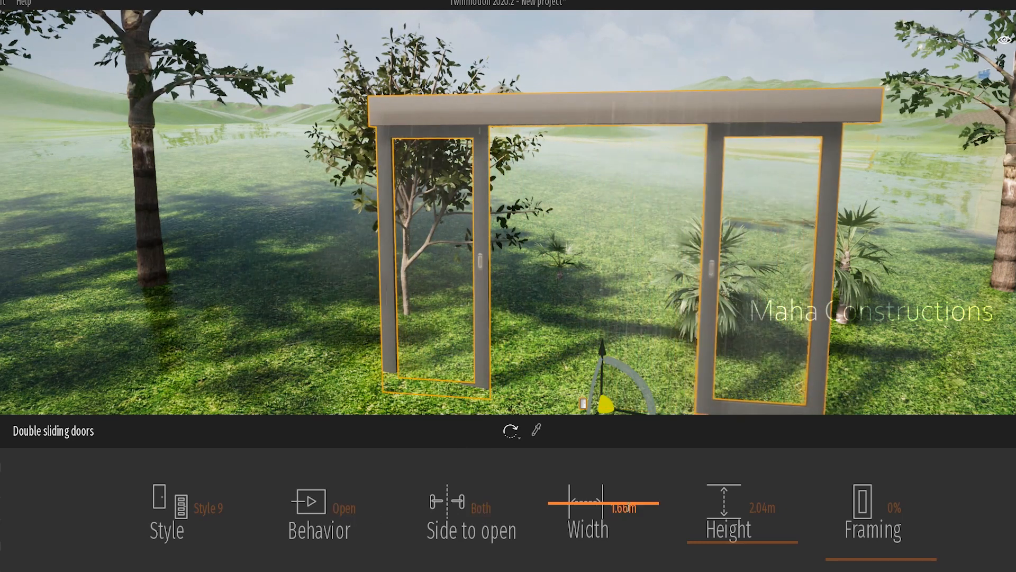
# Resize the sliding door to 1.80 m wide and 2.50 m high, and try Style 5 before changing it to Style 2.
pyautogui.moveTo(590, 518); pyautogui.dragTo(804, 508)
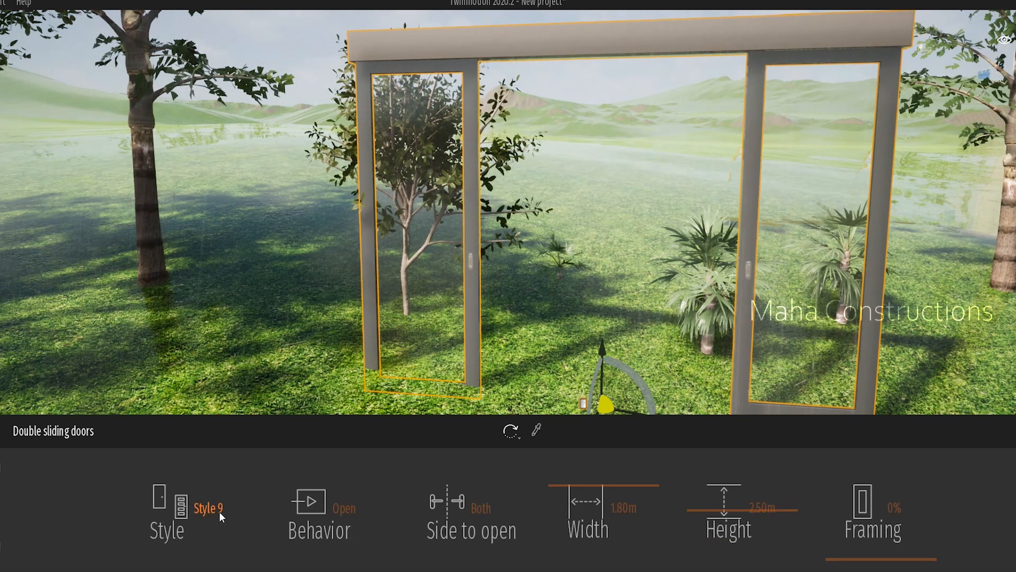
pyautogui.click(219, 512)
pyautogui.click(218, 367)
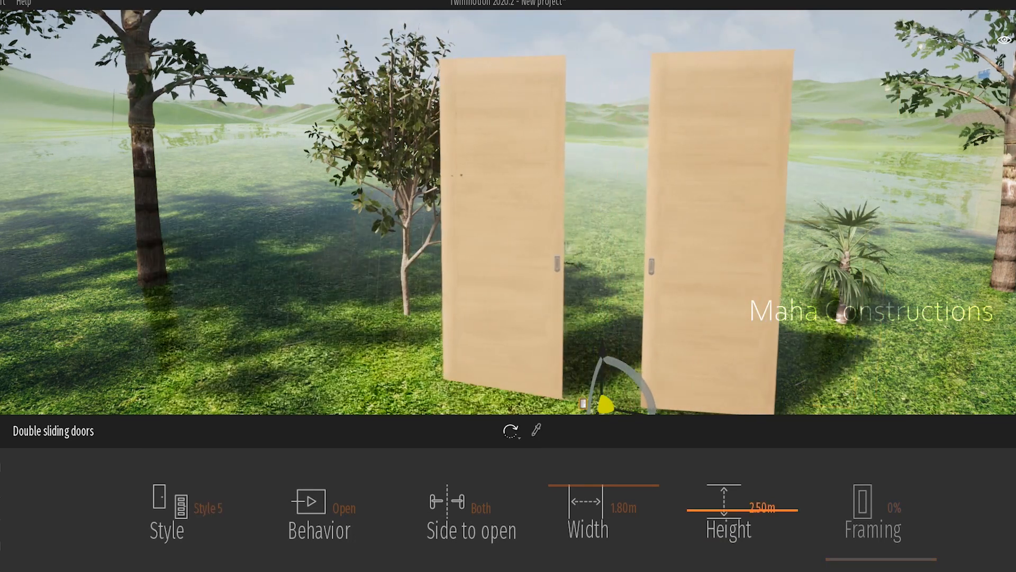
pyautogui.click(215, 507)
pyautogui.click(339, 271)
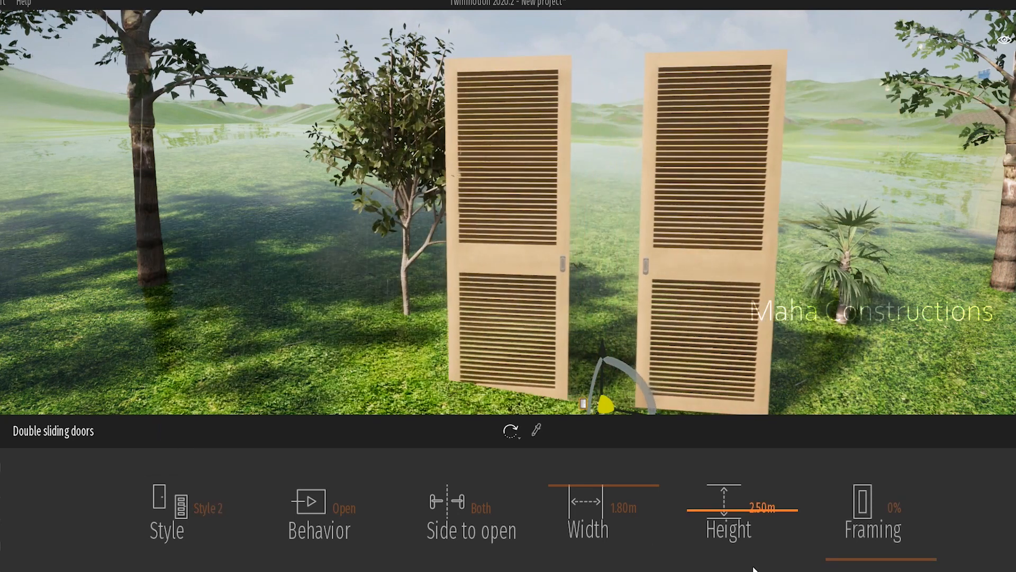
# Keep the framing at 0%, set the louvred door's width to 1.64 m and its behavior to Close.
pyautogui.moveTo(847, 559); pyautogui.dragTo(874, 571)
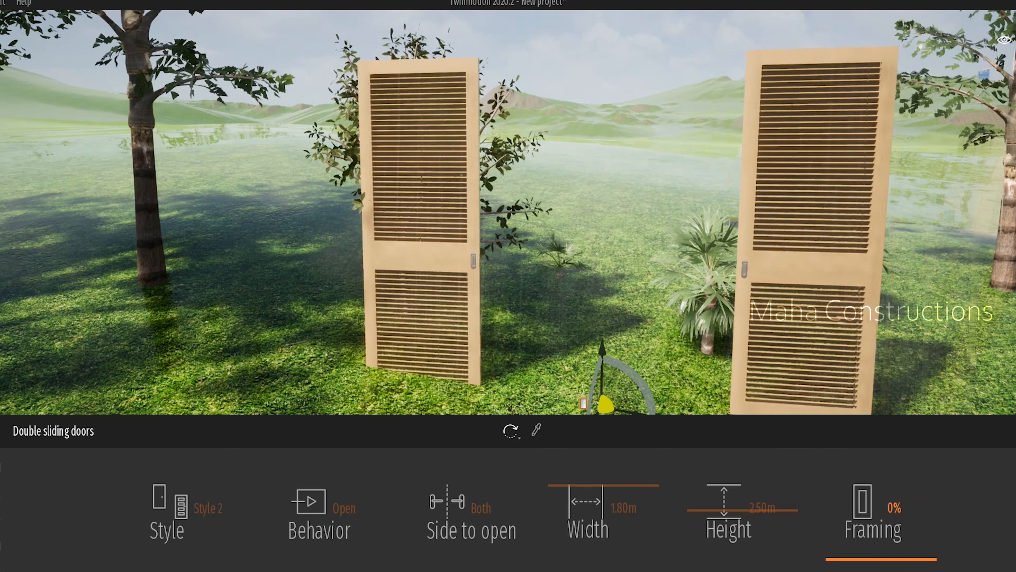
pyautogui.moveTo(609, 504); pyautogui.dragTo(599, 510)
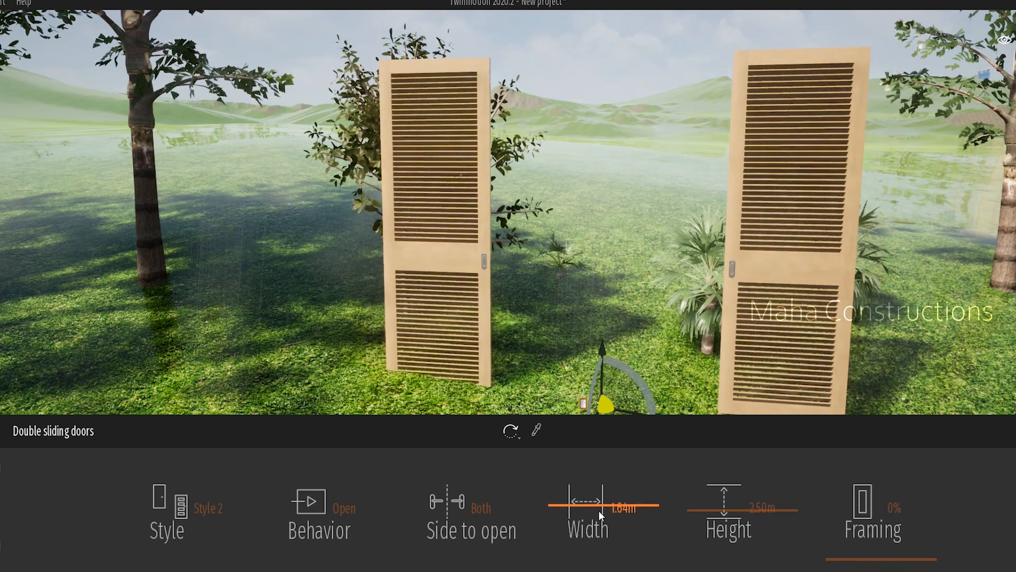
pyautogui.click(342, 513)
pyautogui.click(324, 461)
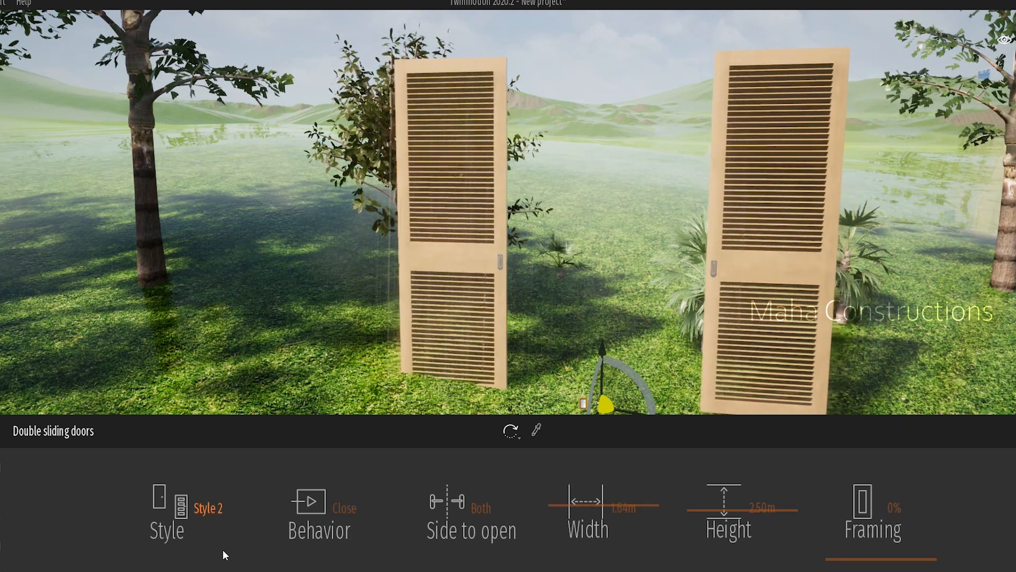
# Try casing Style 2 and Style 3 on the louvred sliding door and change the casing to Style 4.
pyautogui.click(166, 524)
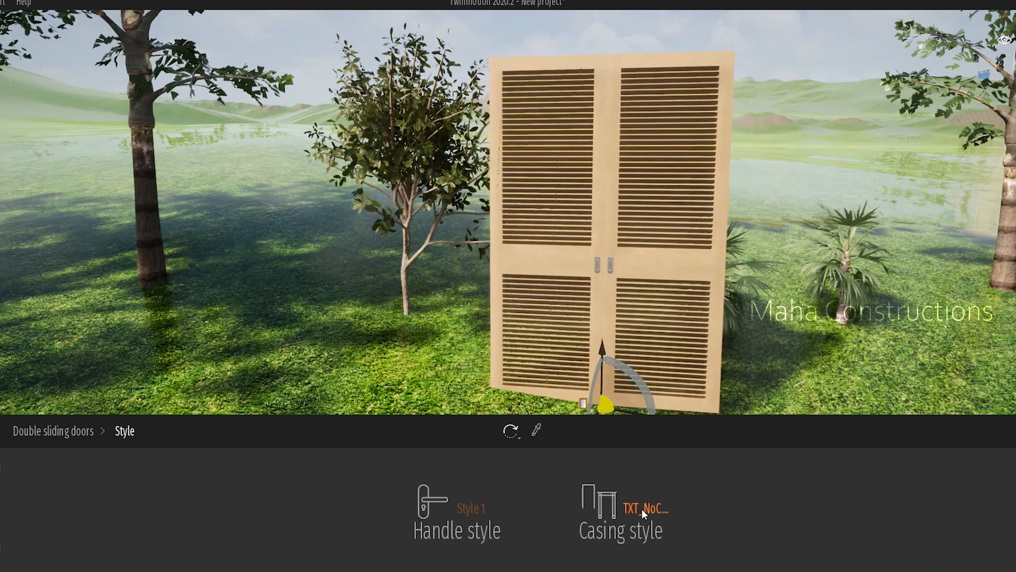
pyautogui.click(642, 510)
pyautogui.click(577, 360)
pyautogui.click(649, 361)
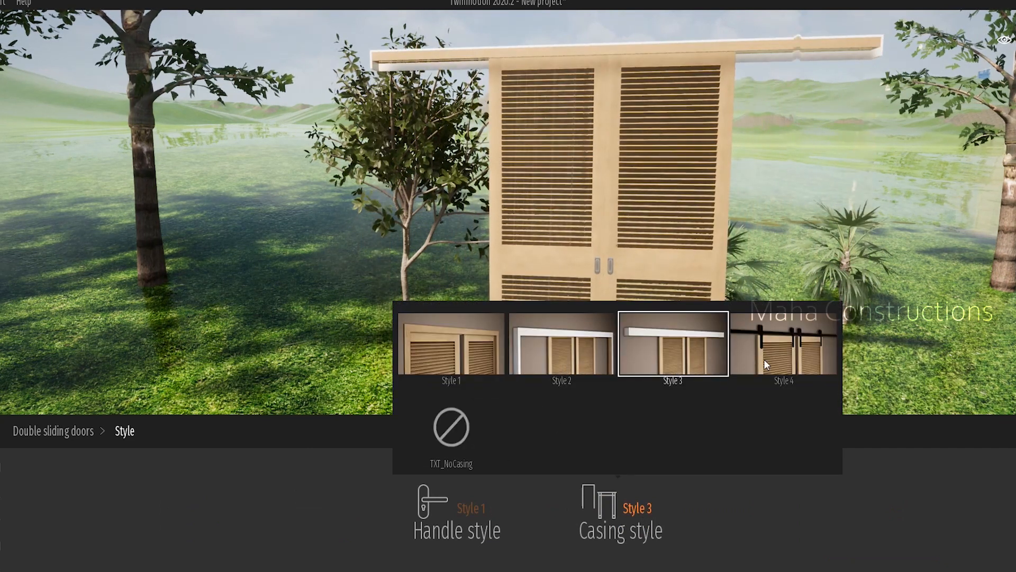
pyautogui.click(767, 360)
pyautogui.click(86, 439)
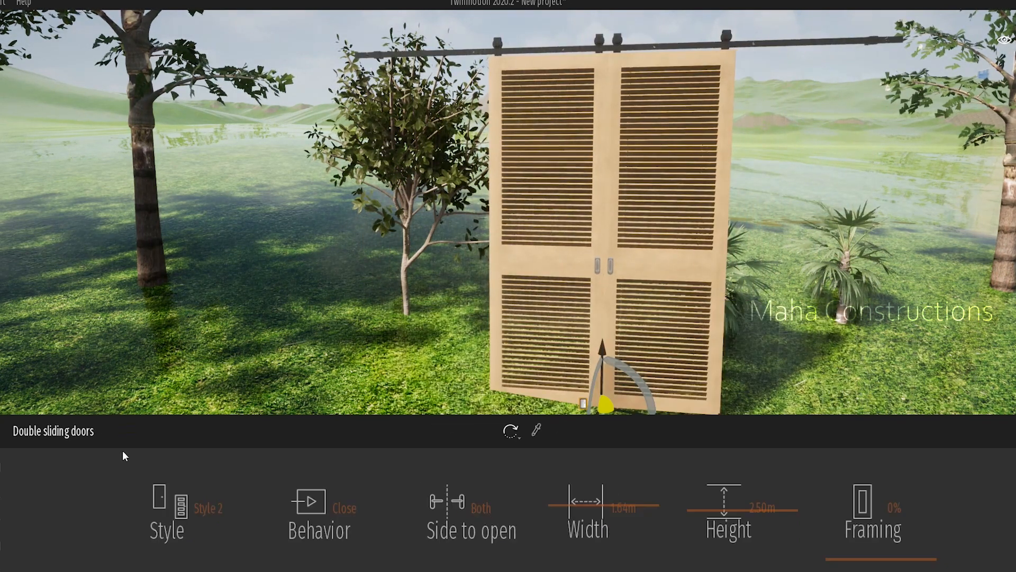
# Set the door's behavior to Trigger, approach it to test the automatic opening, and back away again.
pyautogui.click(334, 524)
pyautogui.scroll(3, 583, 300)
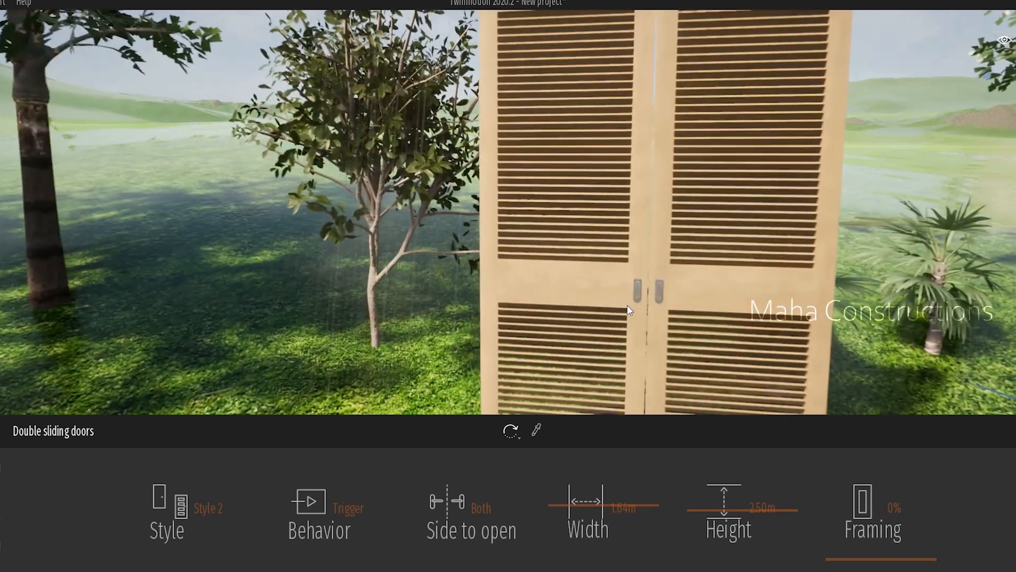
pyautogui.scroll(5, 664, 303)
pyautogui.scroll(-8, 664, 303)
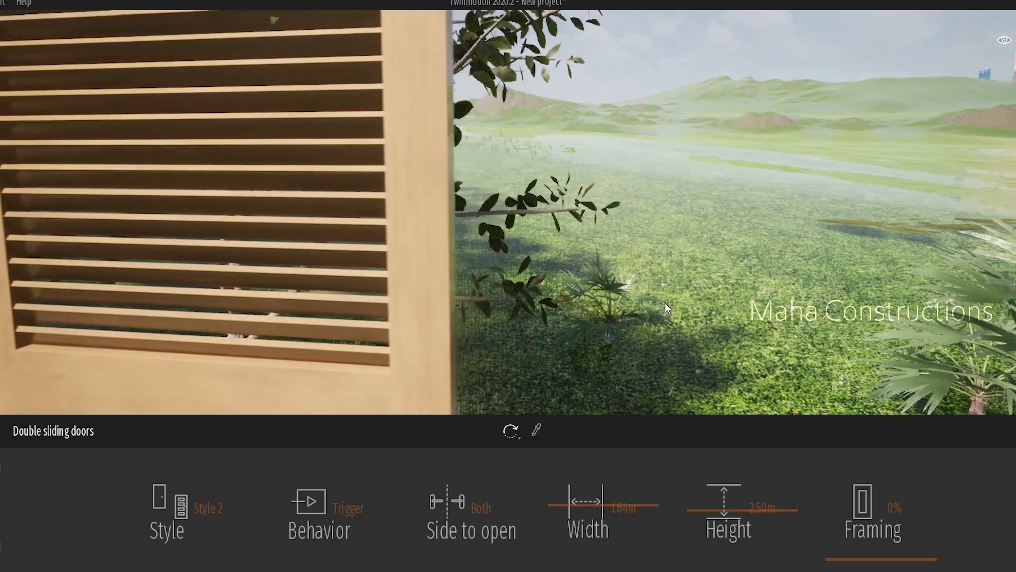
pyautogui.scroll(-6, 615, 335)
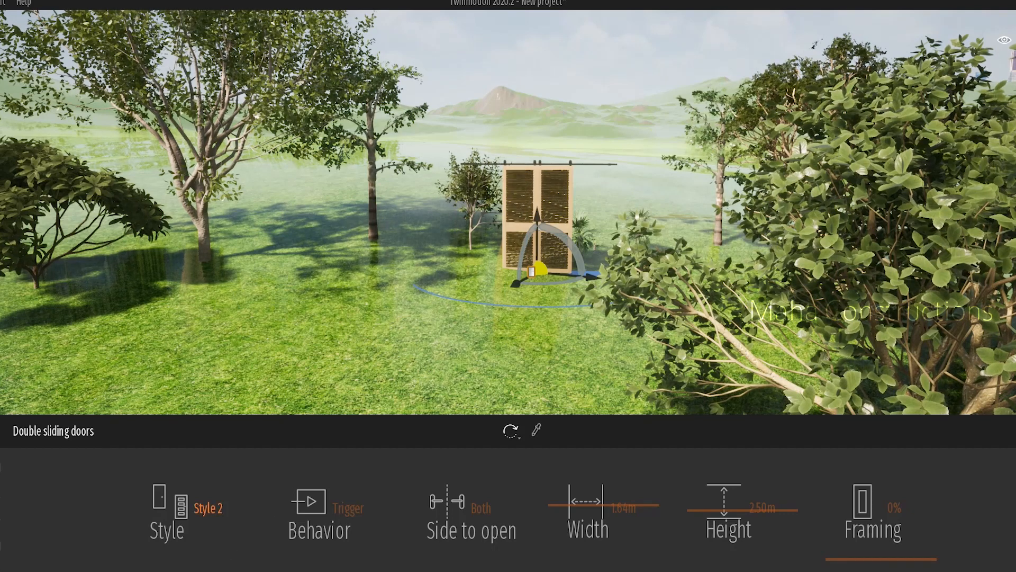
# Change the double sliding door's style to Style 1.
pyautogui.click(167, 511)
pyautogui.click(71, 433)
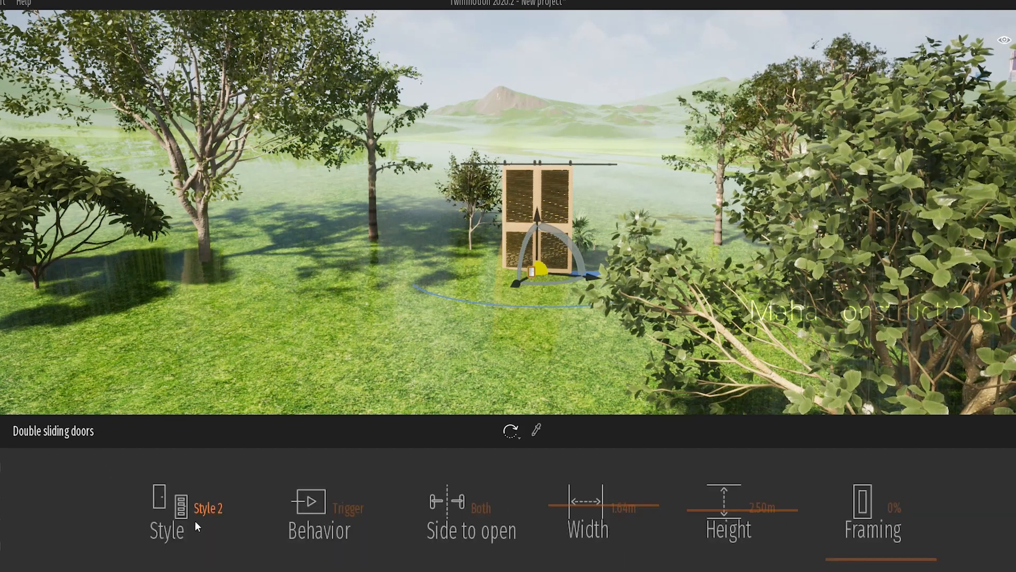
pyautogui.click(211, 508)
pyautogui.click(227, 278)
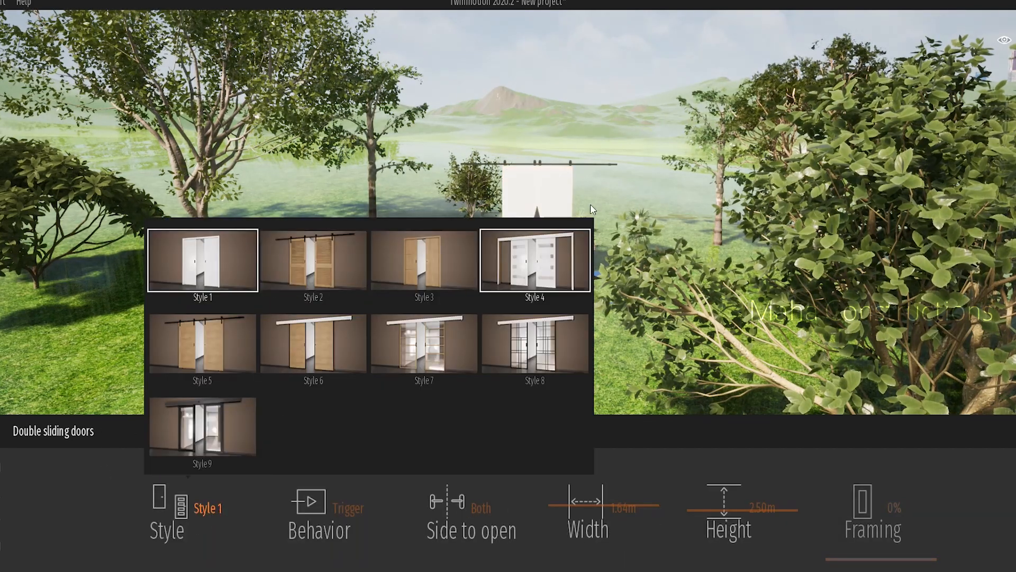